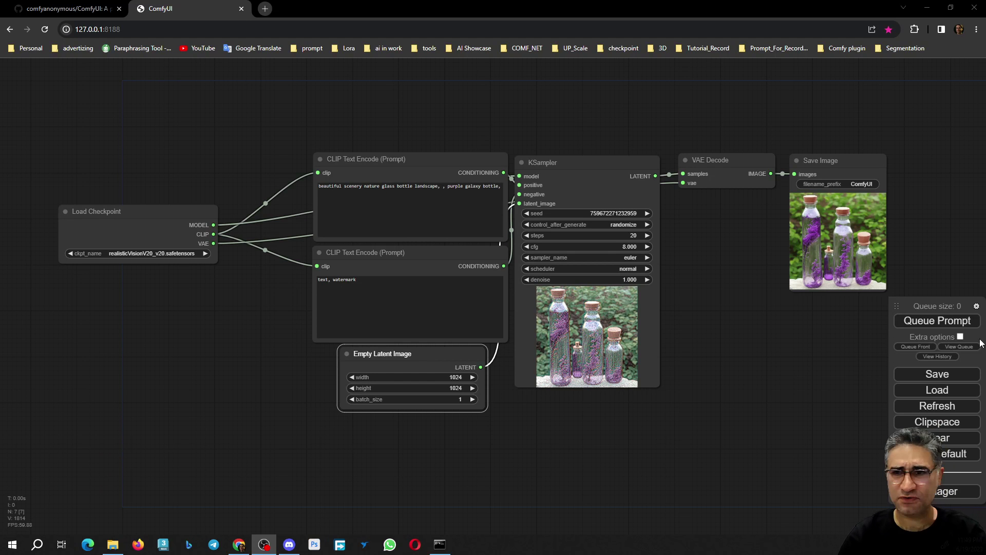
# - Generate an image with the current workflow and inspect the quality of the KSampler preview up close
pyautogui.click(951, 324)
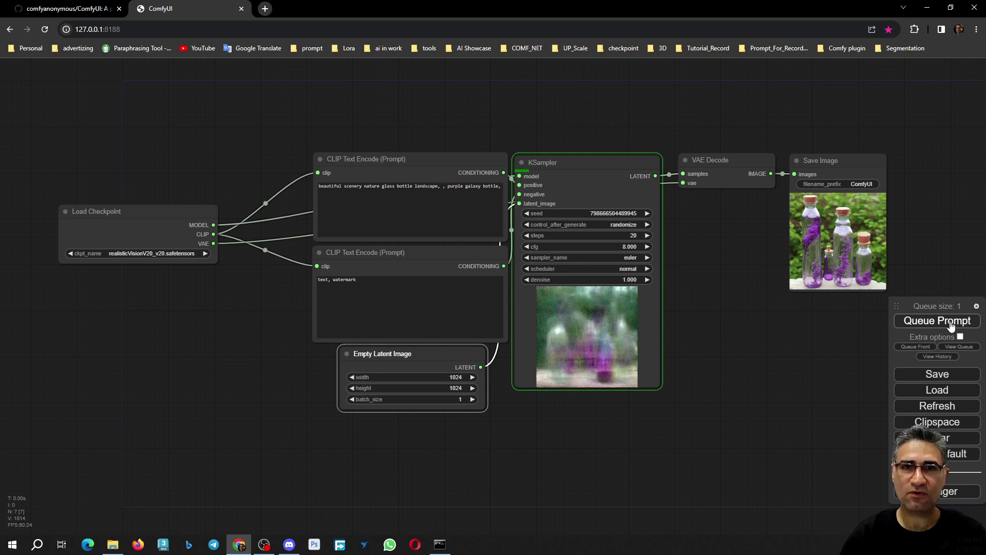
pyautogui.scroll(7, 528, 275)
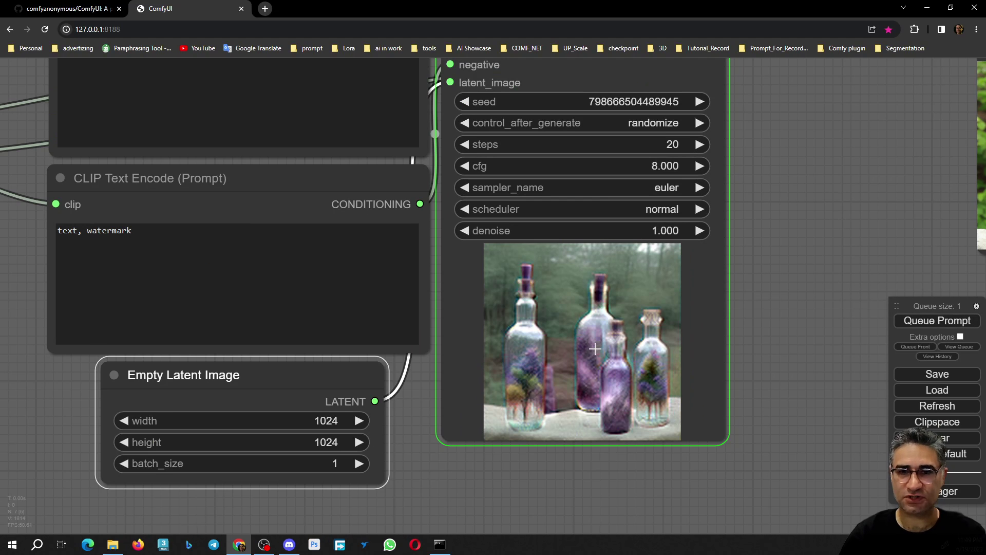
pyautogui.scroll(-2, 537, 362)
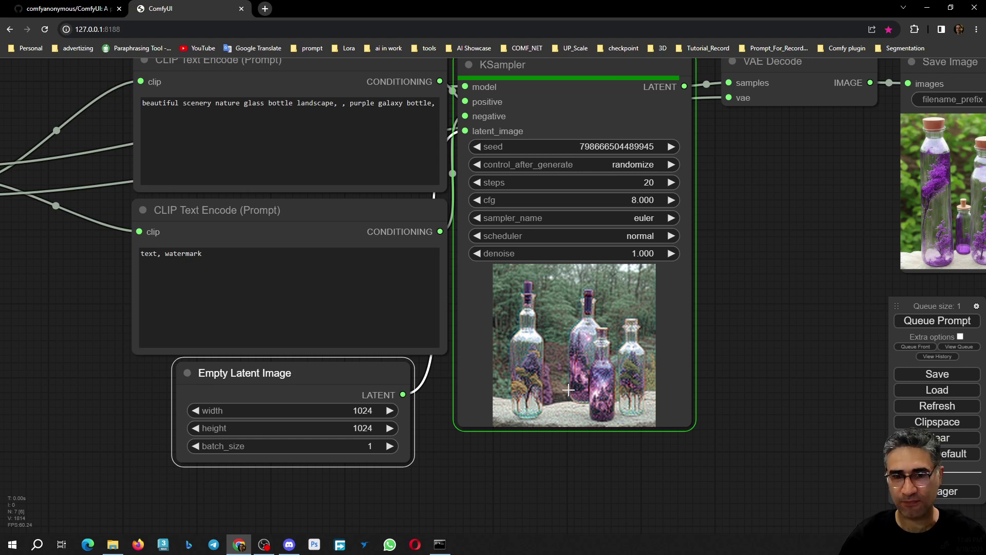
pyautogui.scroll(7, 582, 396)
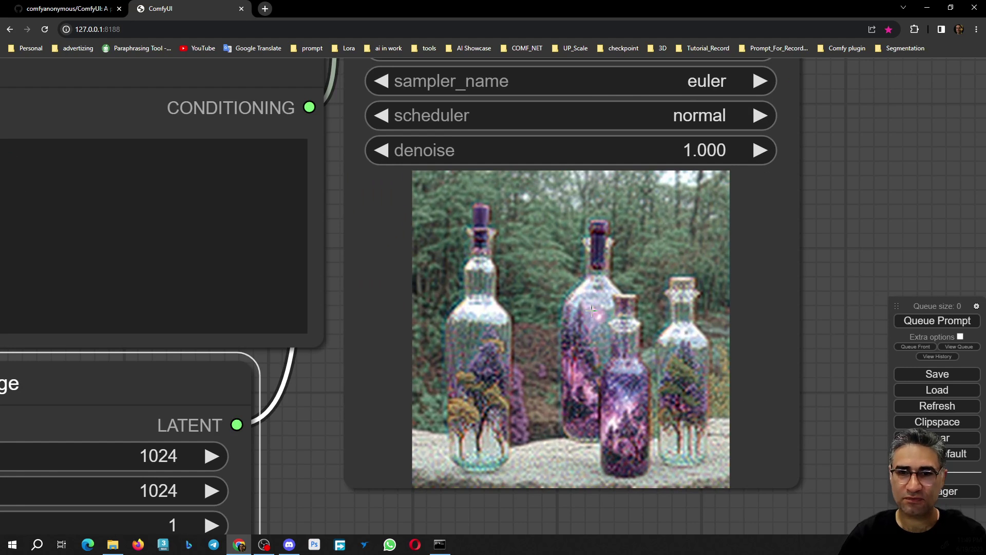
pyautogui.scroll(-9, 590, 311)
pyautogui.scroll(5, 602, 323)
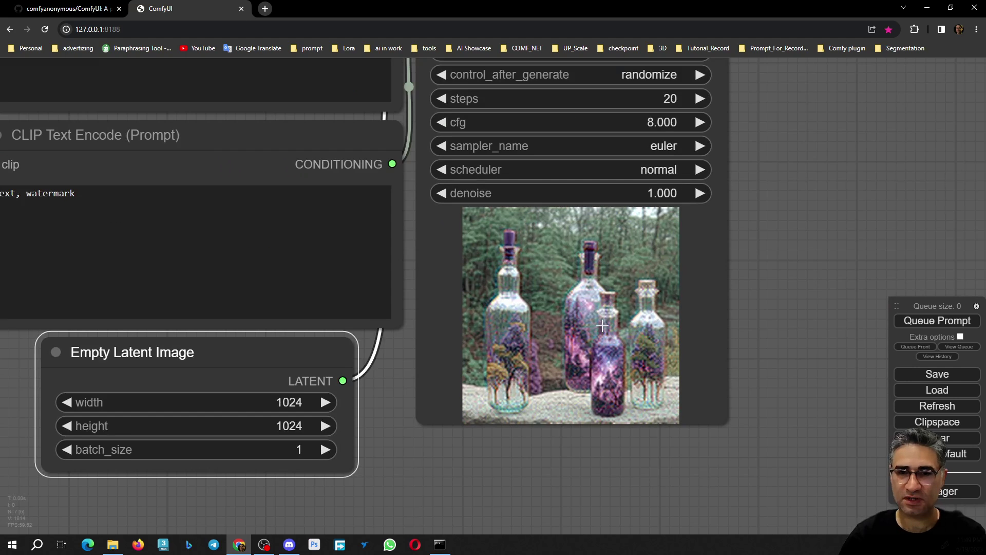
pyautogui.scroll(4, 591, 351)
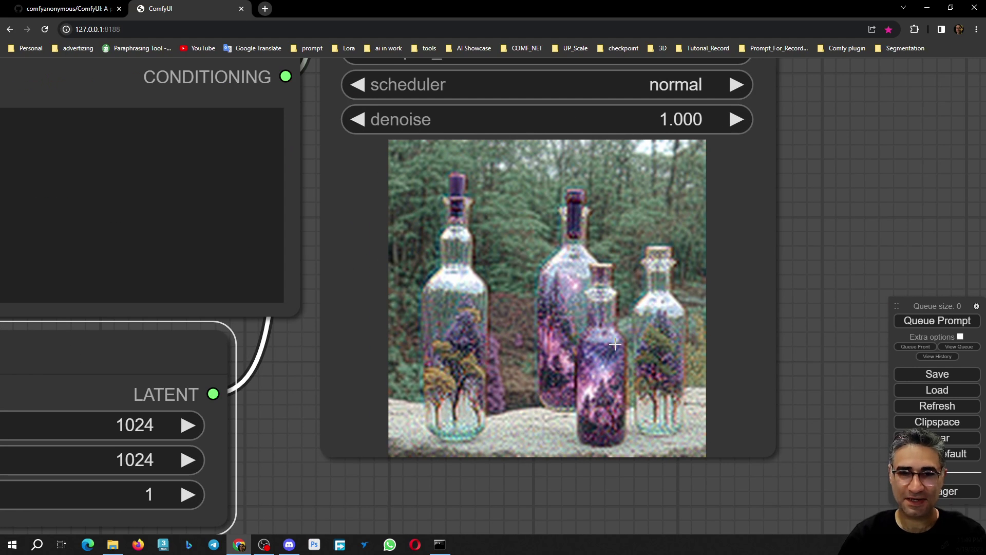
pyautogui.scroll(-3, 600, 320)
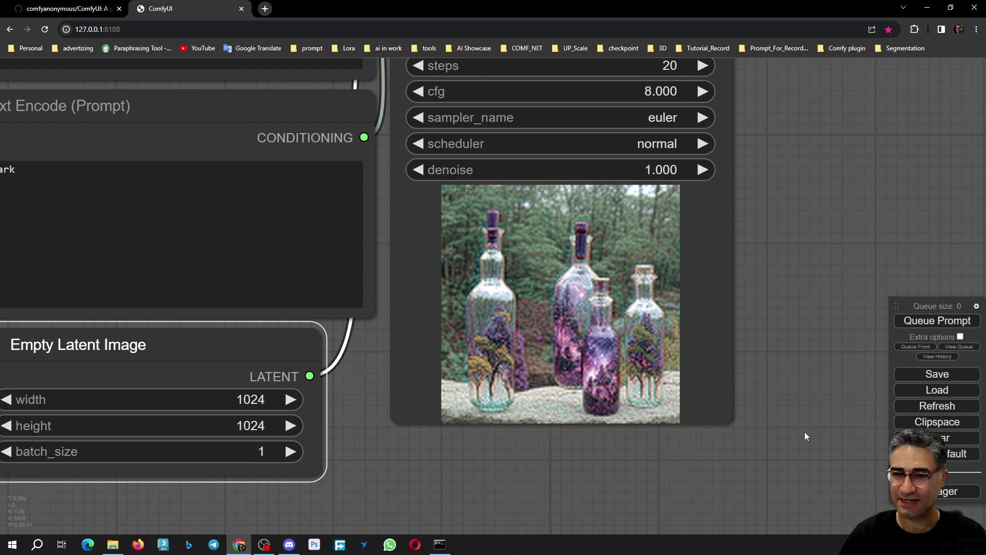
pyautogui.scroll(-5, 817, 431)
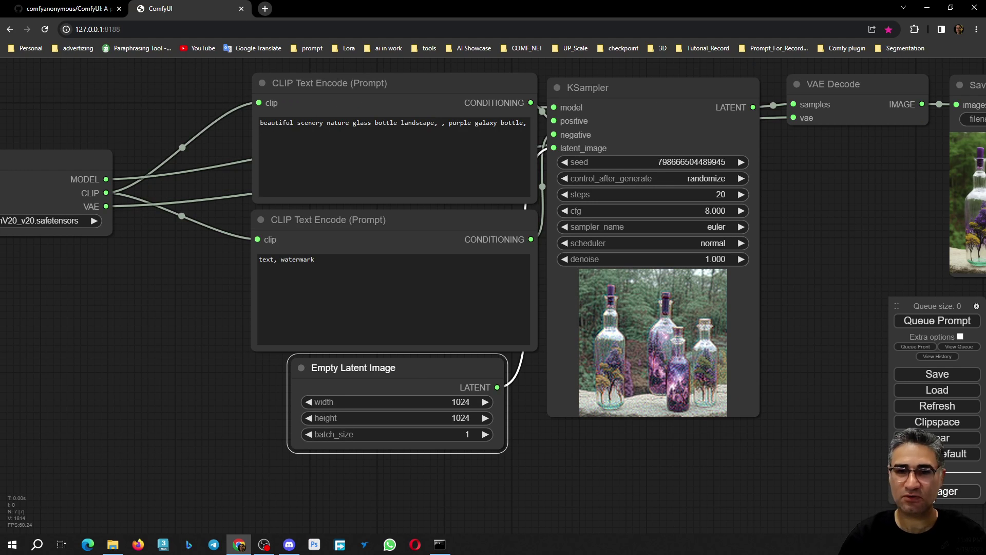
# - Install the TAESD Decoder and TAESD Encoder models through the ComfyUI Manager, then close the manager
pyautogui.click(958, 491)
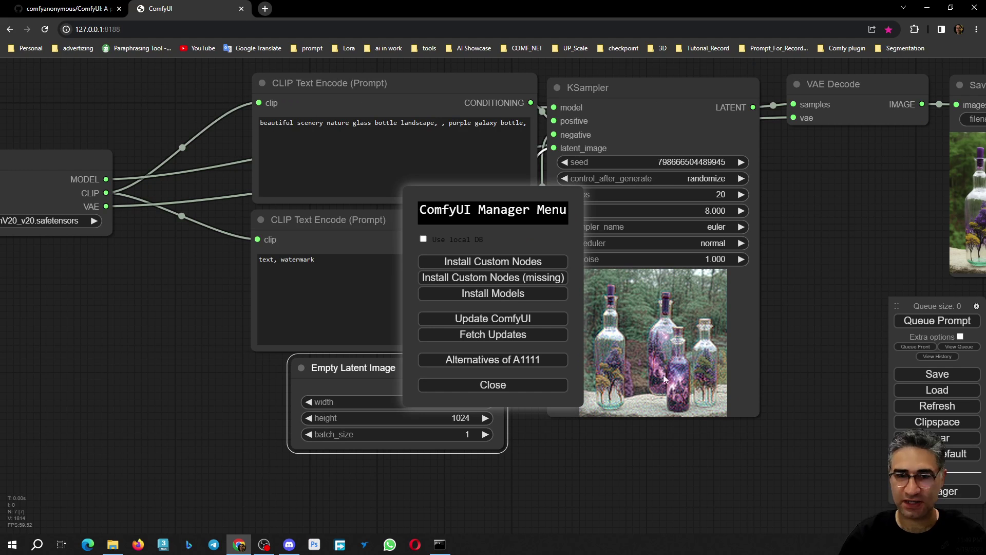
pyautogui.click(487, 295)
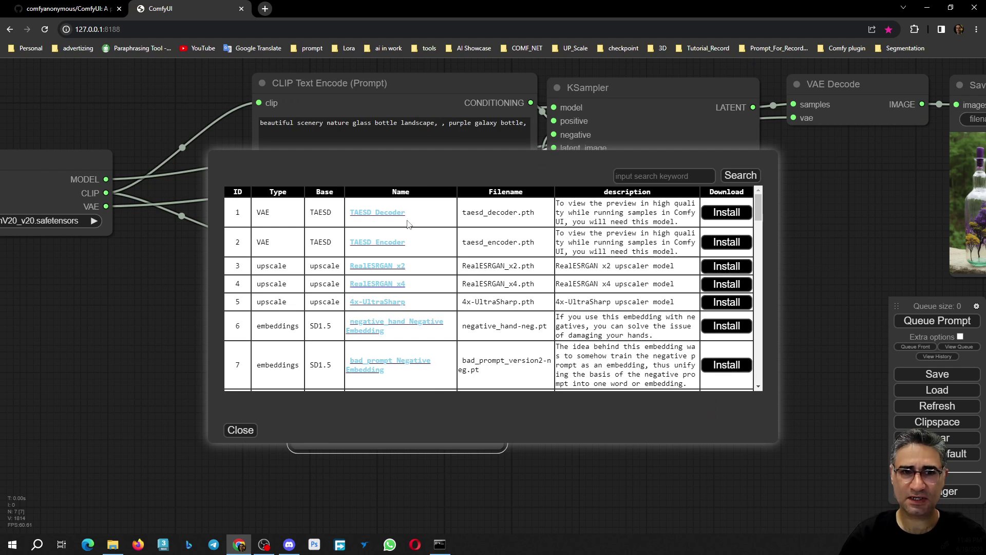
pyautogui.click(726, 212)
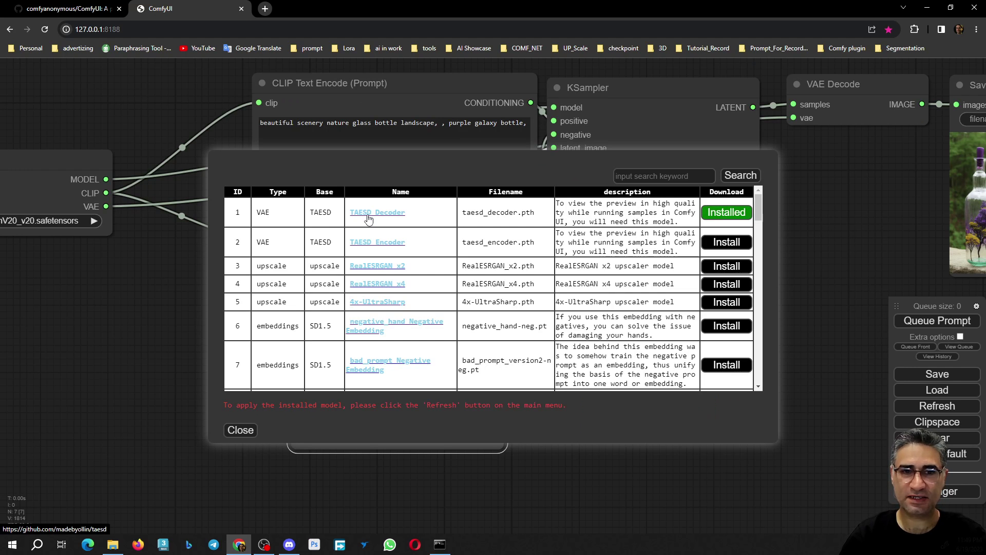
pyautogui.click(727, 242)
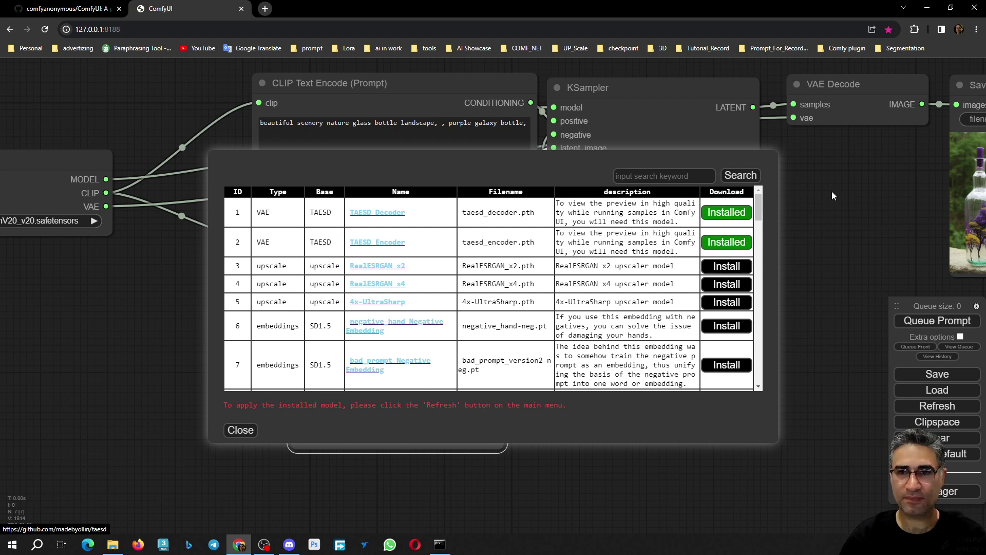
pyautogui.click(251, 434)
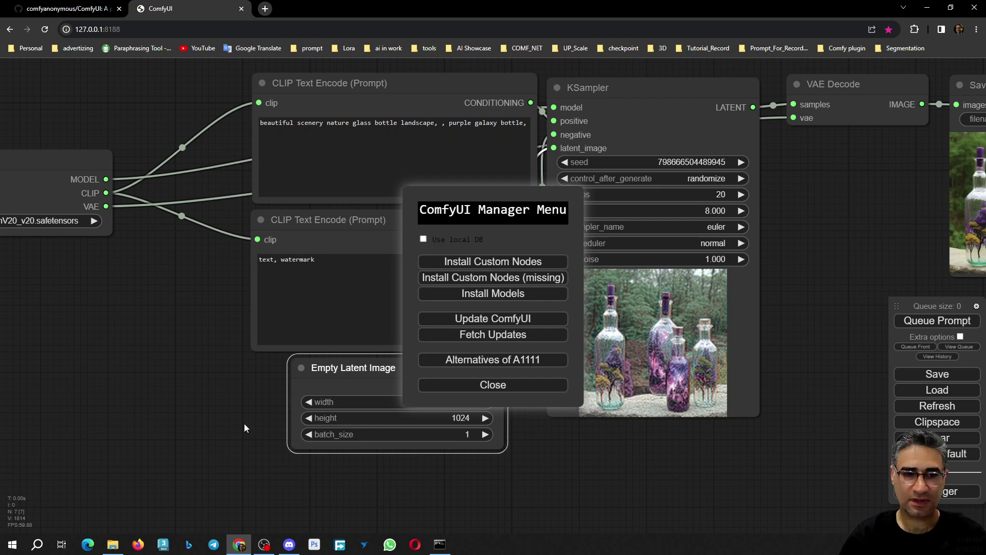
pyautogui.click(485, 386)
# - Reload the ComfyUI page, generate another image, and compare the KSampler preview with the Save Image output
pyautogui.click(44, 30)
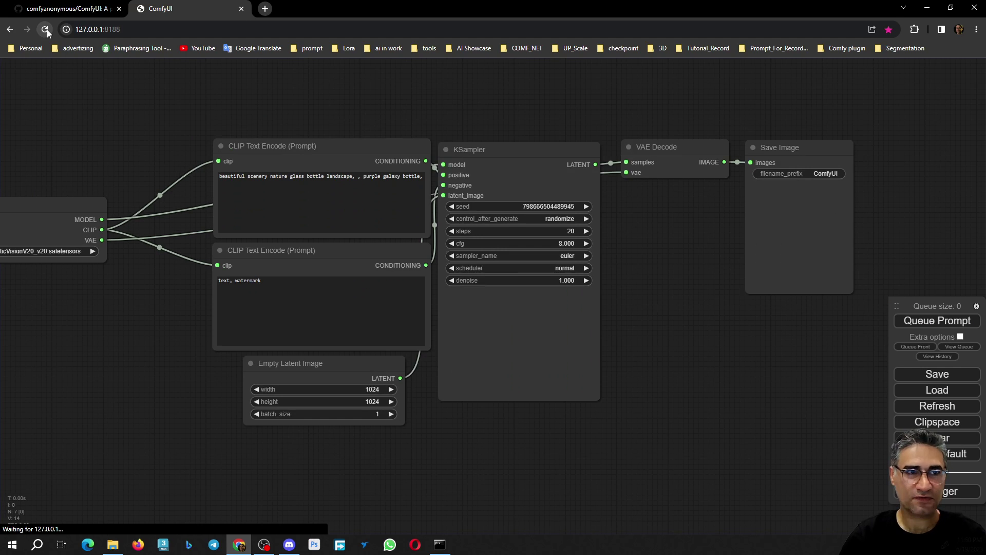
pyautogui.click(947, 320)
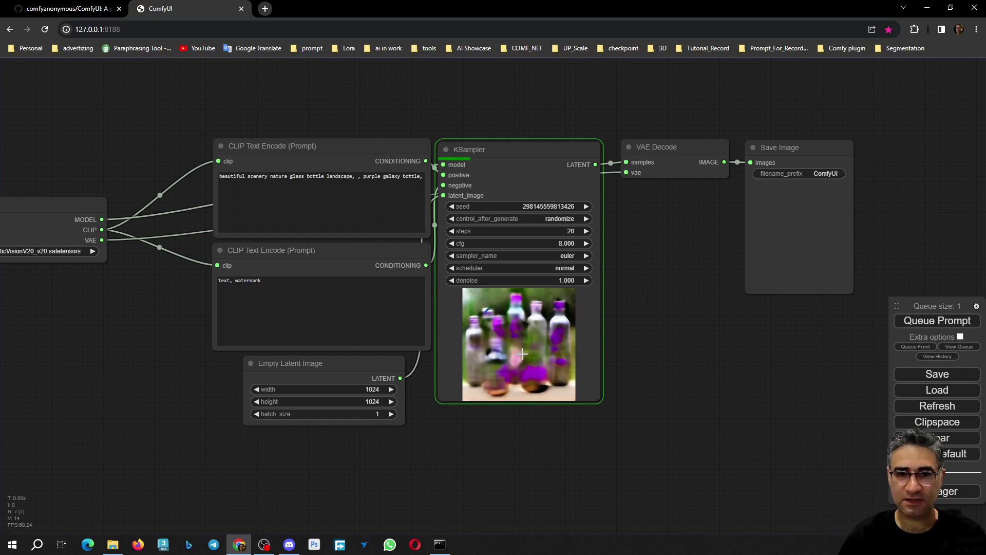
pyautogui.scroll(3, 522, 354)
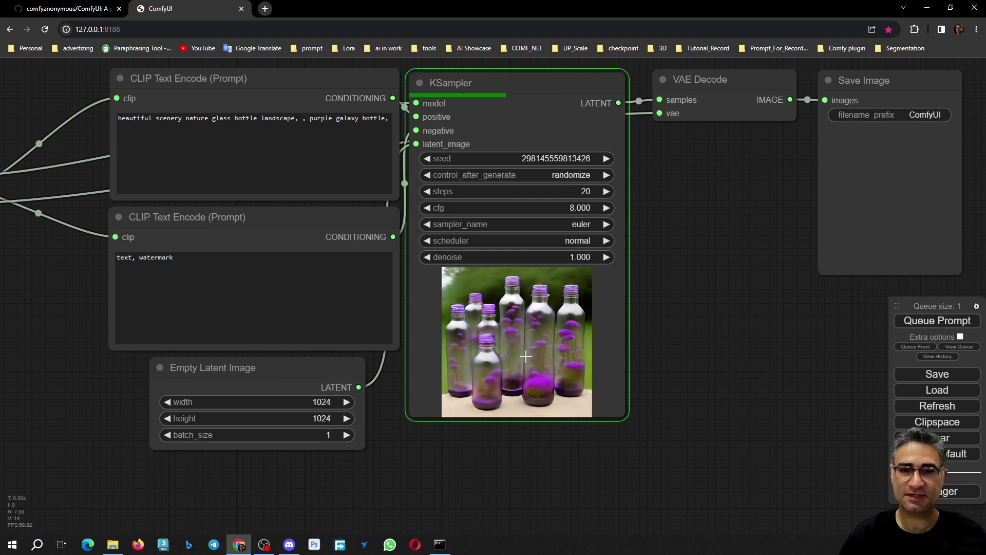
pyautogui.scroll(2, 530, 347)
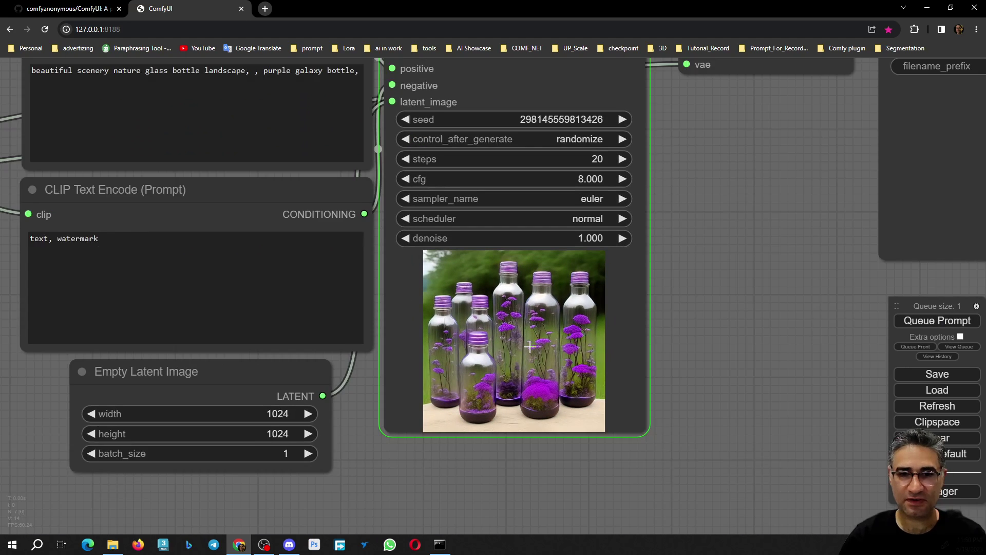
pyautogui.scroll(1, 529, 347)
pyautogui.moveTo(809, 234); pyautogui.dragTo(770, 262)
pyautogui.scroll(-2, 657, 308)
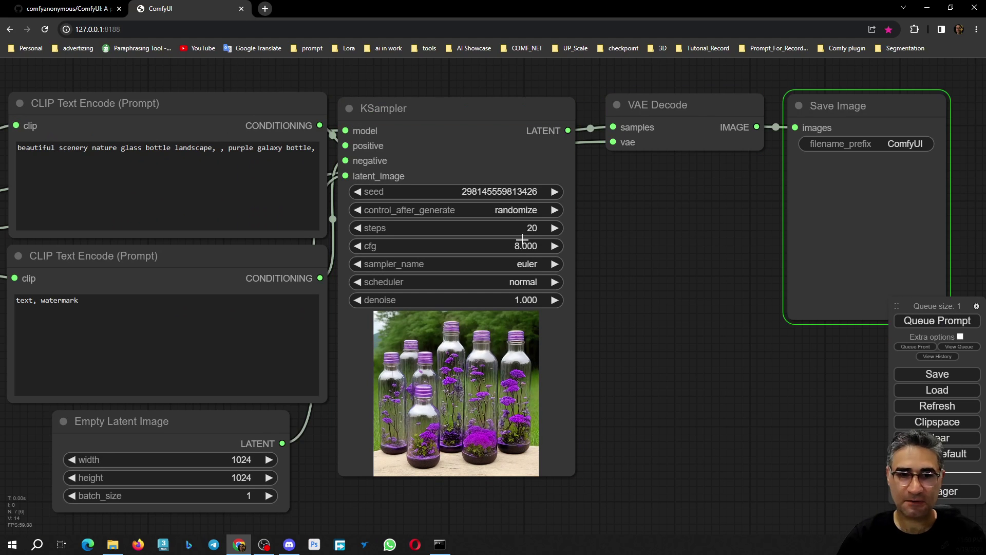
pyautogui.moveTo(709, 304); pyautogui.dragTo(610, 295)
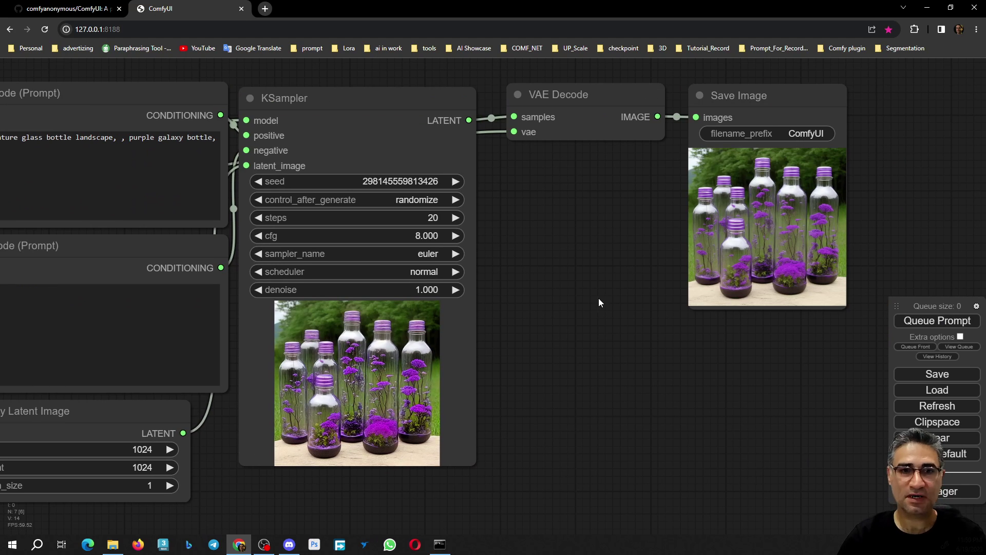
pyautogui.moveTo(599, 298); pyautogui.dragTo(638, 294)
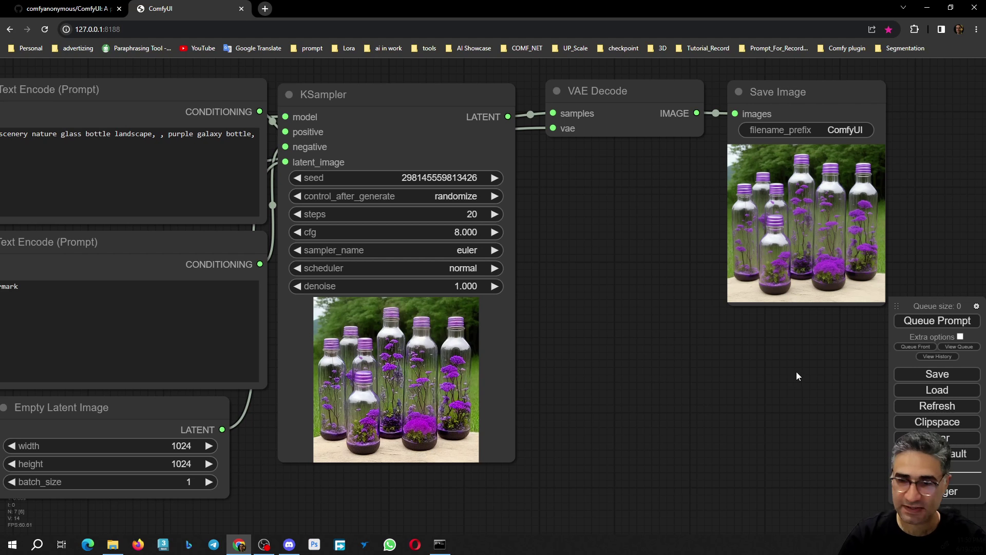
# - Find Efficiency Nodes for ComfyUI in the manager's list of installable custom nodes and open its GitHub page
pyautogui.click(938, 492)
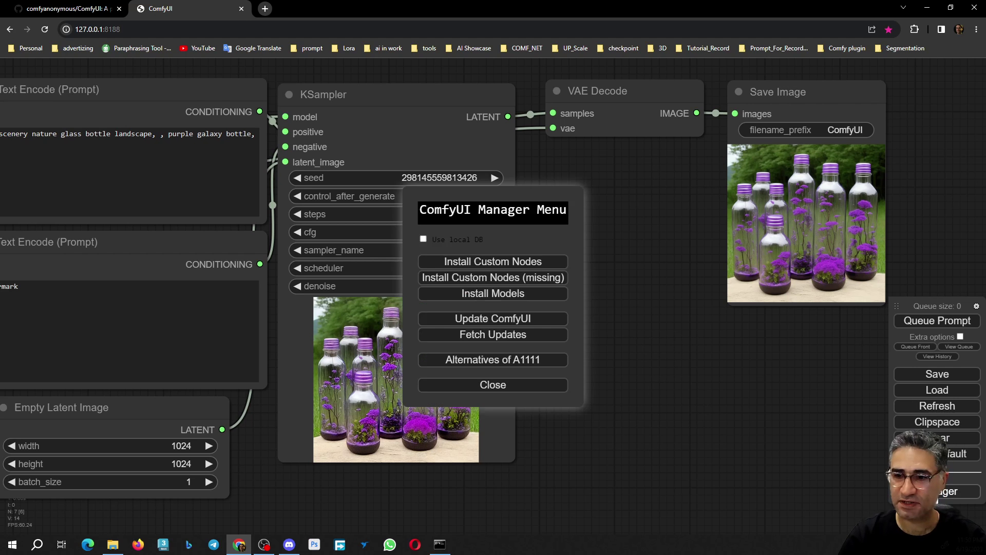
pyautogui.click(492, 266)
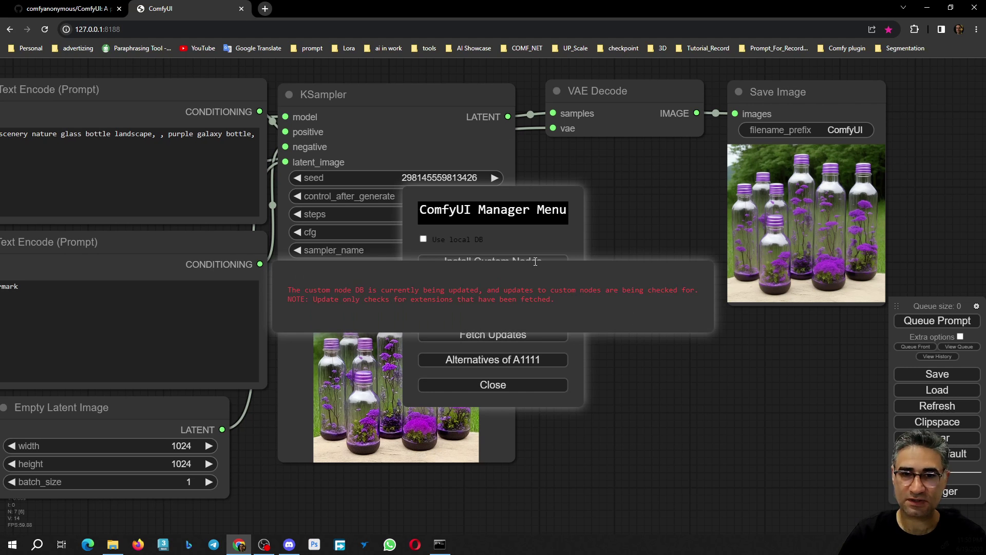
pyautogui.scroll(-10, 537, 270)
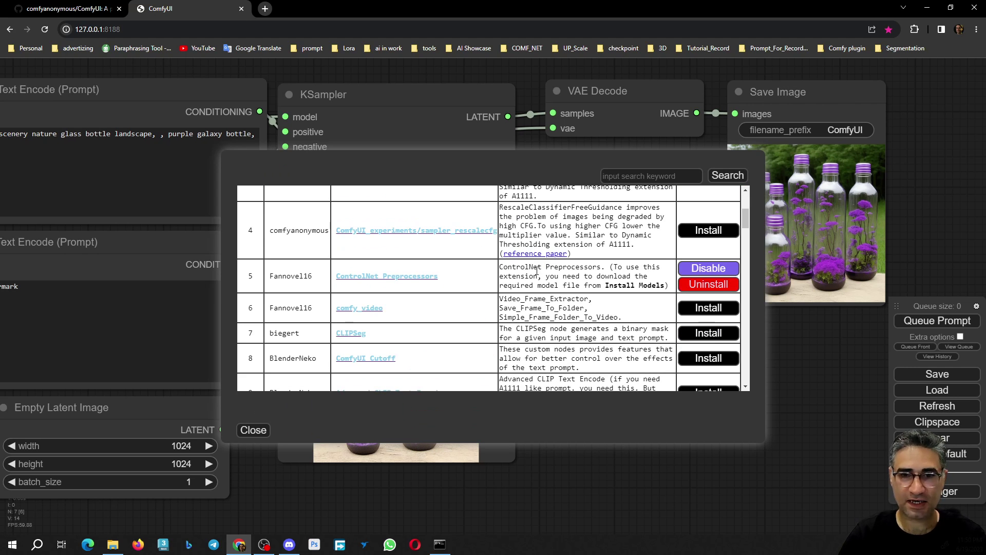
pyautogui.scroll(-4, 537, 271)
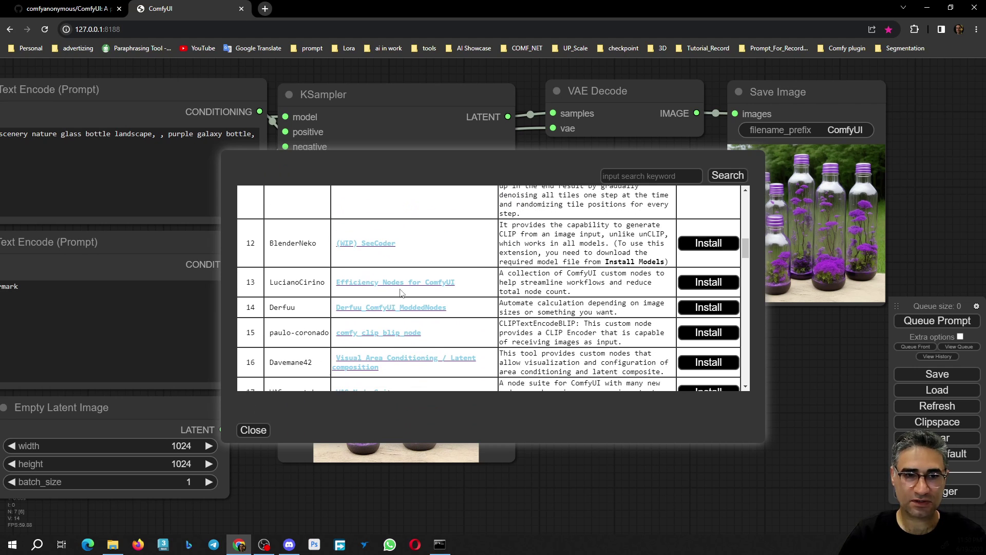
pyautogui.click(360, 284)
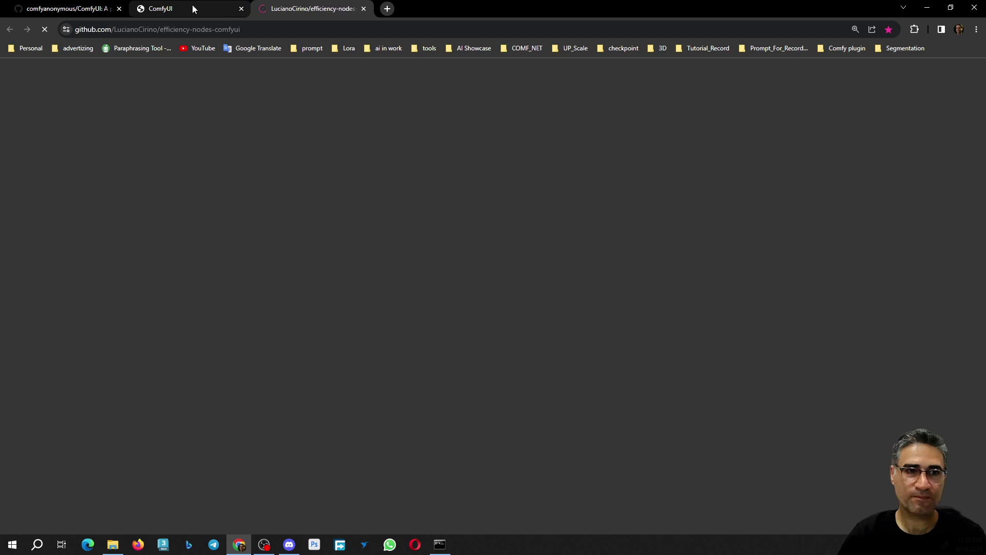
pyautogui.click(192, 6)
pyautogui.click(308, 8)
# - Examine the README's available nodes and its HiResFix, XY Plot and Image Overlay workflow examples
pyautogui.scroll(-7, 218, 298)
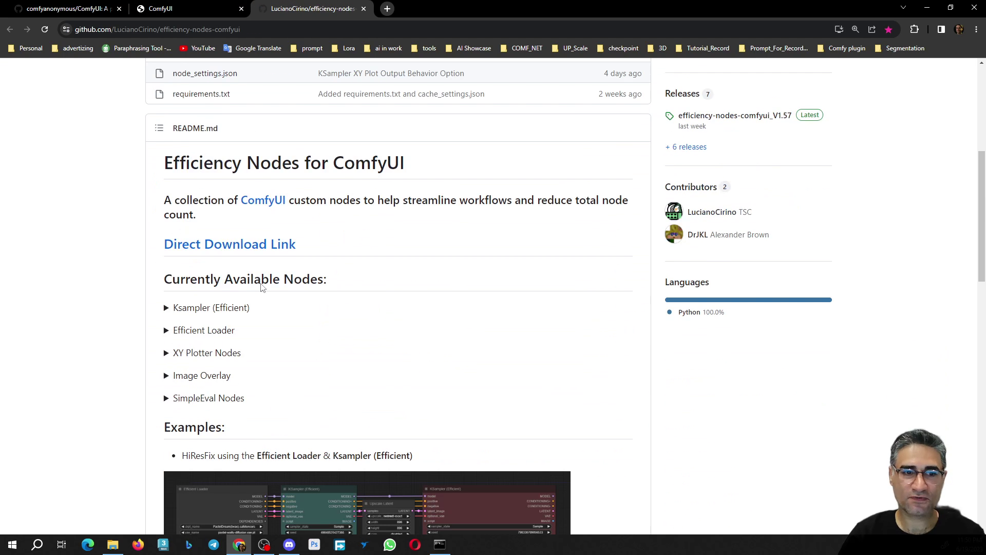
pyautogui.scroll(-10, 218, 298)
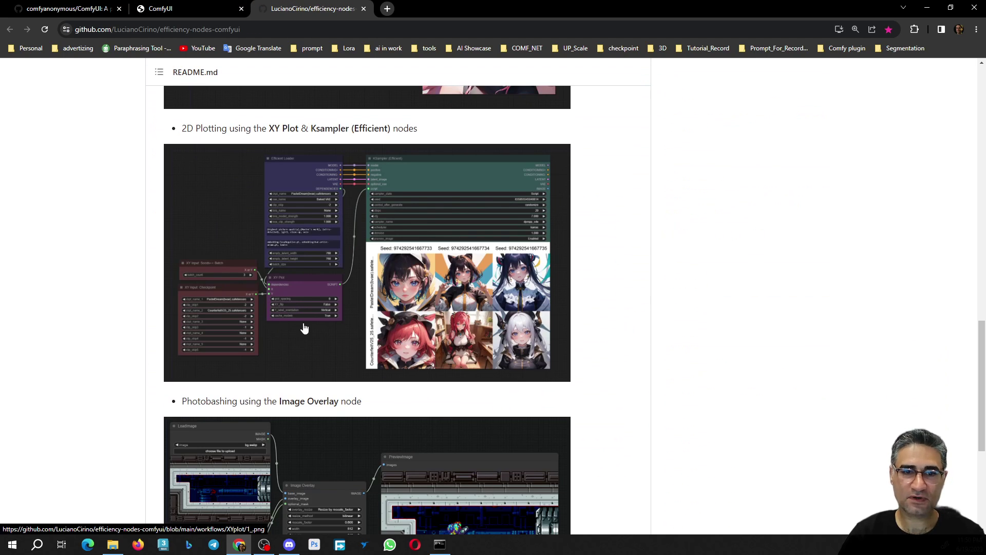
pyautogui.scroll(1, 371, 336)
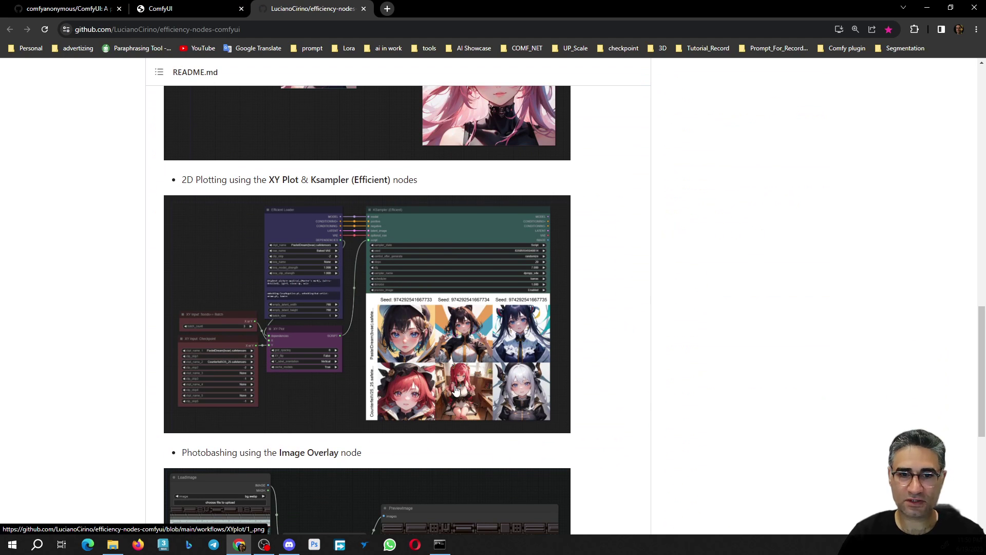
pyautogui.scroll(5, 452, 368)
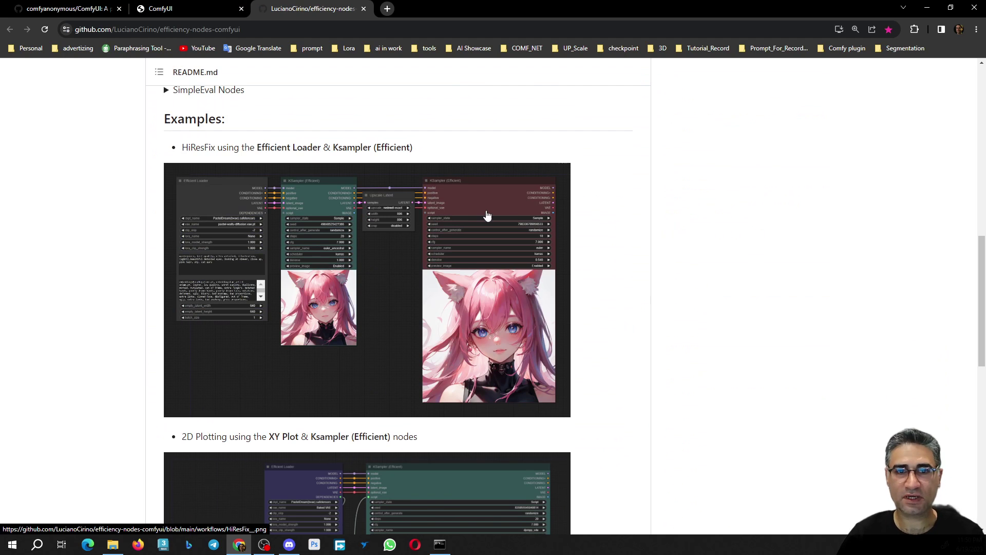
pyautogui.scroll(1, 435, 354)
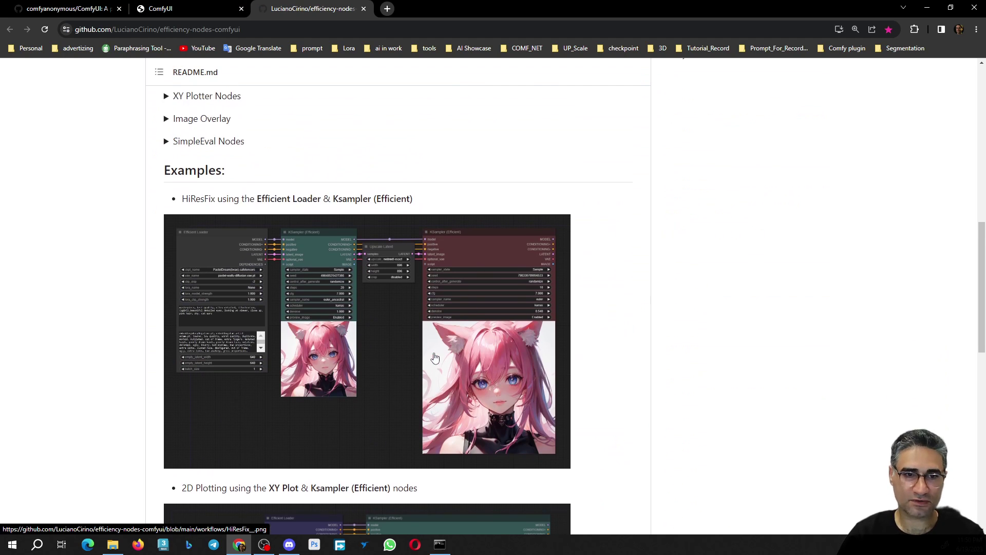
pyautogui.scroll(-5, 434, 358)
pyautogui.scroll(3, 314, 311)
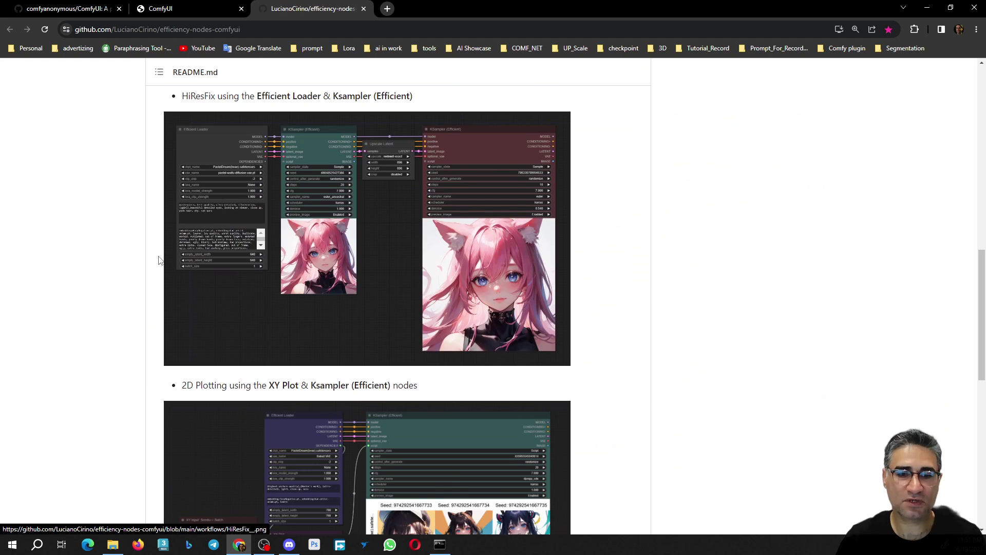
pyautogui.scroll(-10, 216, 360)
pyautogui.scroll(10, 290, 393)
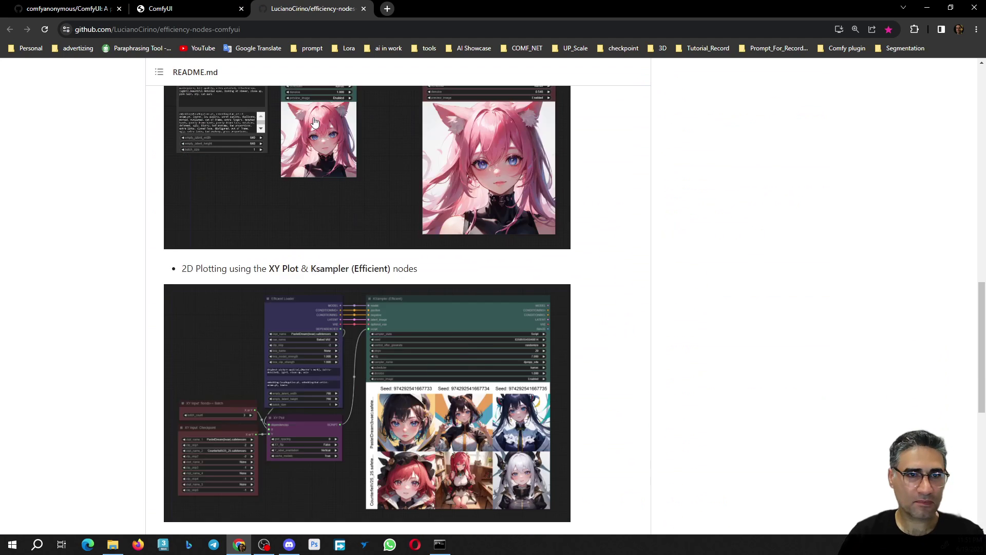
# - Return to the ComfyUI custom node list, install Efficiency Nodes for ComfyUI, and check the installation log in the command console
pyautogui.click(173, 4)
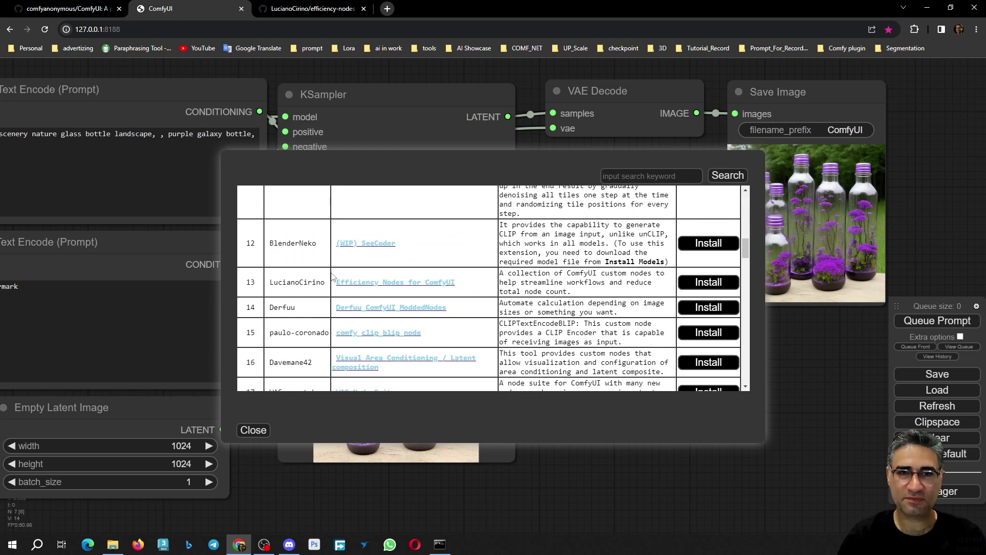
pyautogui.click(724, 284)
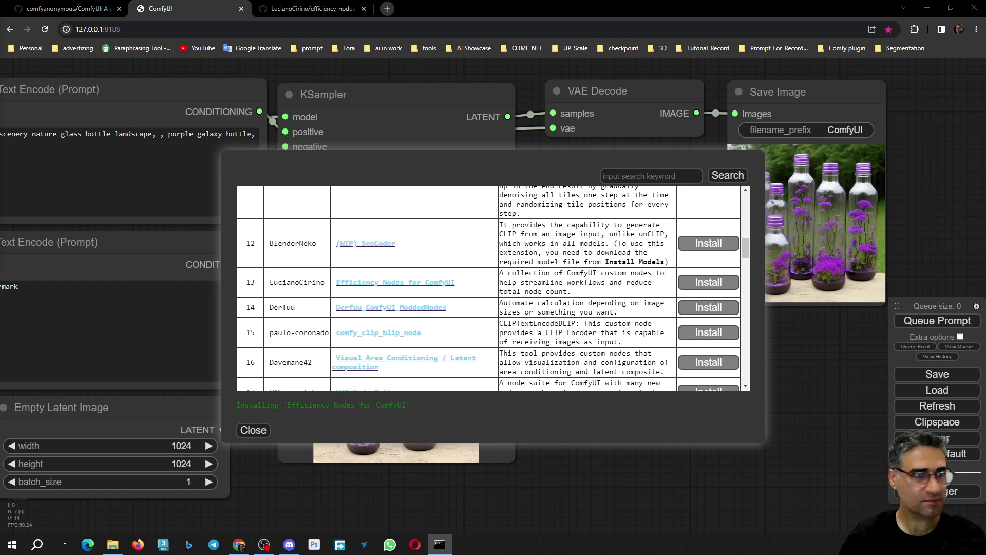
pyautogui.click(439, 544)
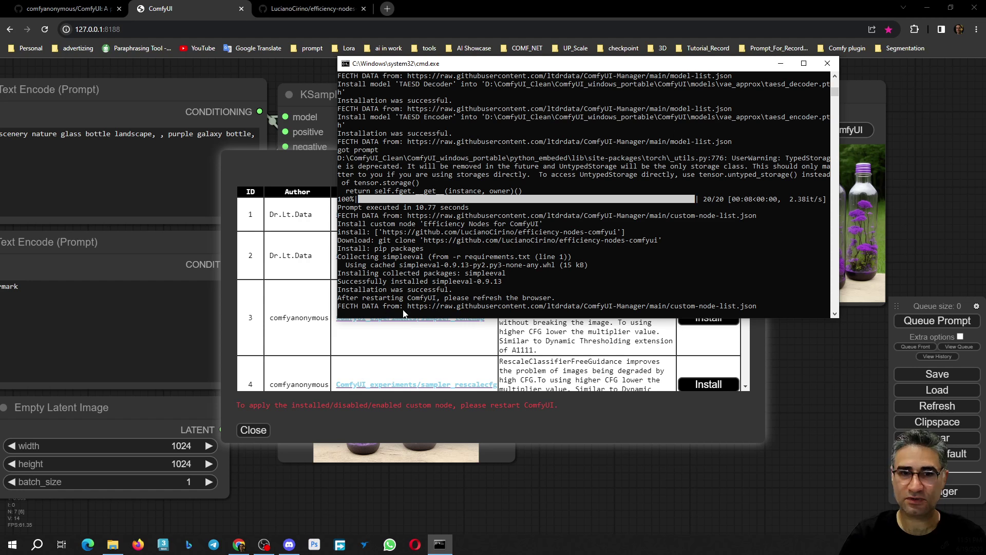
# - Restart ComfyUI by closing its command console, running run_nvidia_gpu.bat from ComfyUI_windows_portable, and closing the old ComfyUI browser page
pyautogui.click(827, 63)
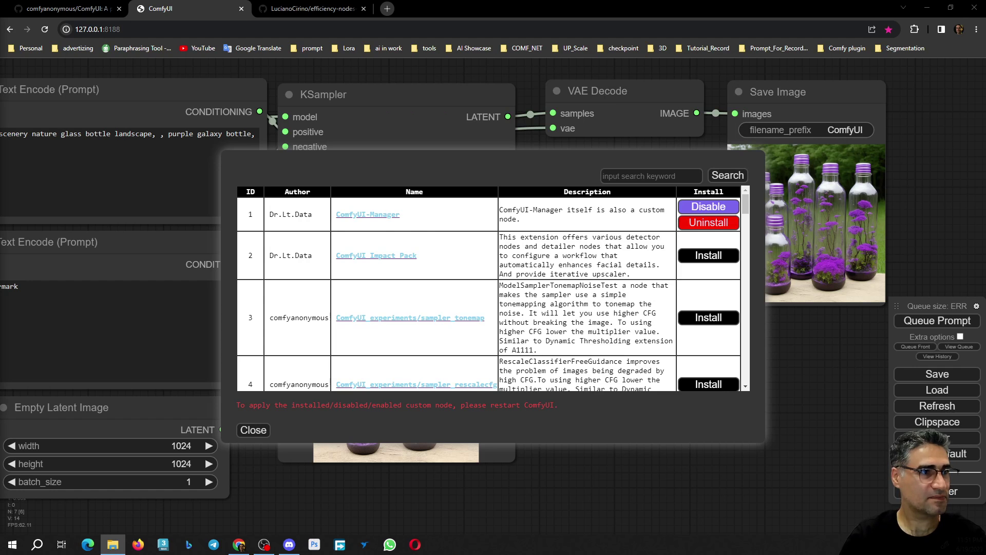
pyautogui.hotkey('alt', 'Tab')
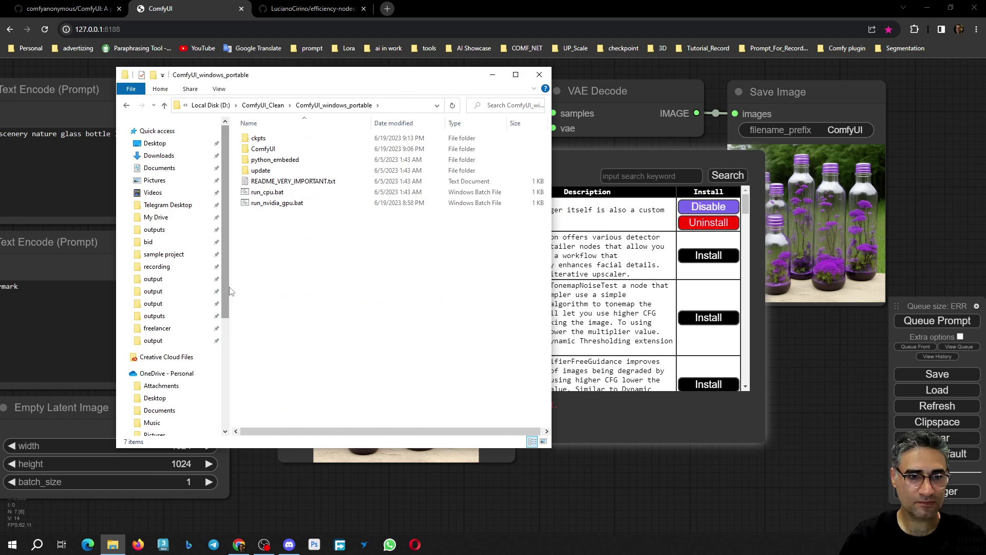
pyautogui.moveTo(230, 291); pyautogui.dragTo(146, 288)
pyautogui.click(190, 150)
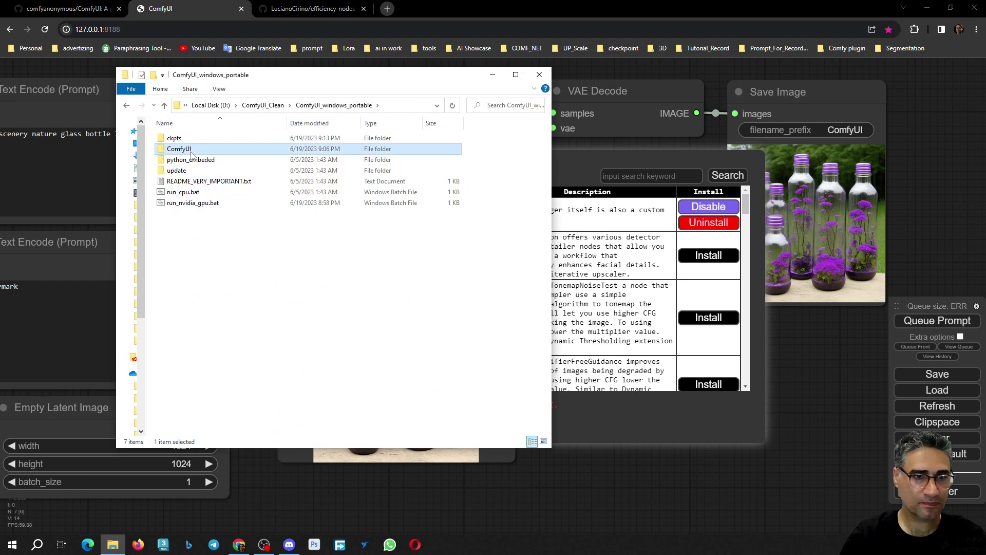
pyautogui.doubleClick(179, 148)
pyautogui.click(288, 105)
pyautogui.click(196, 203)
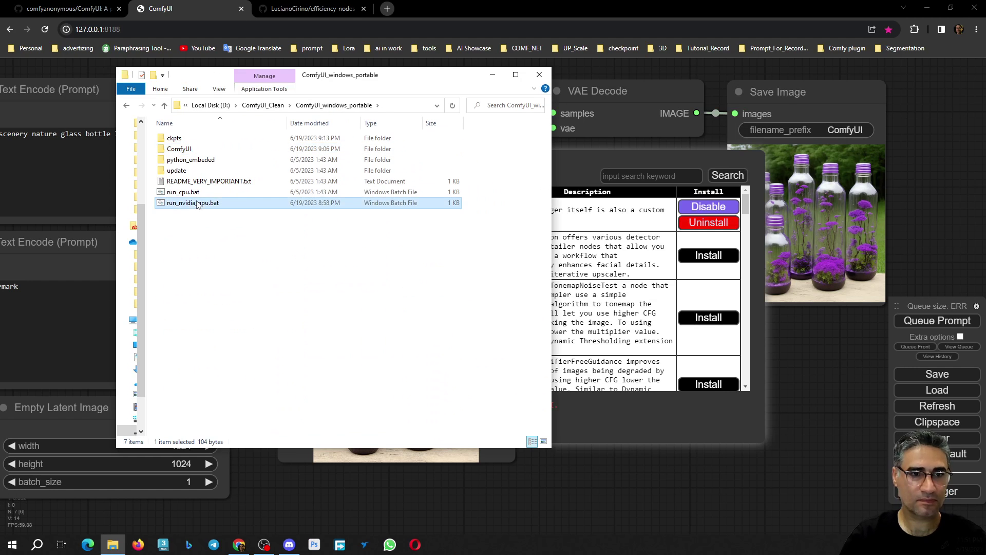
pyautogui.doubleClick(196, 203)
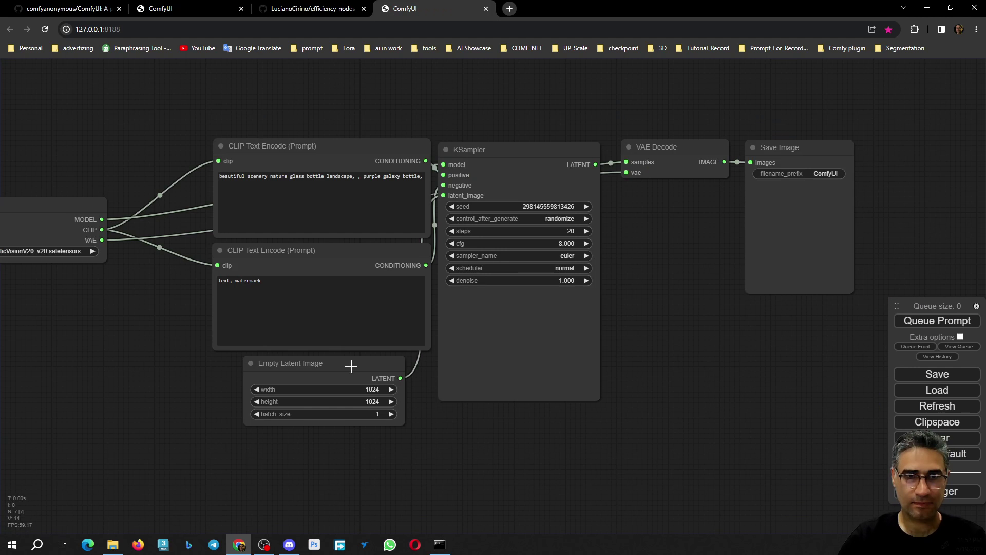
pyautogui.click(241, 9)
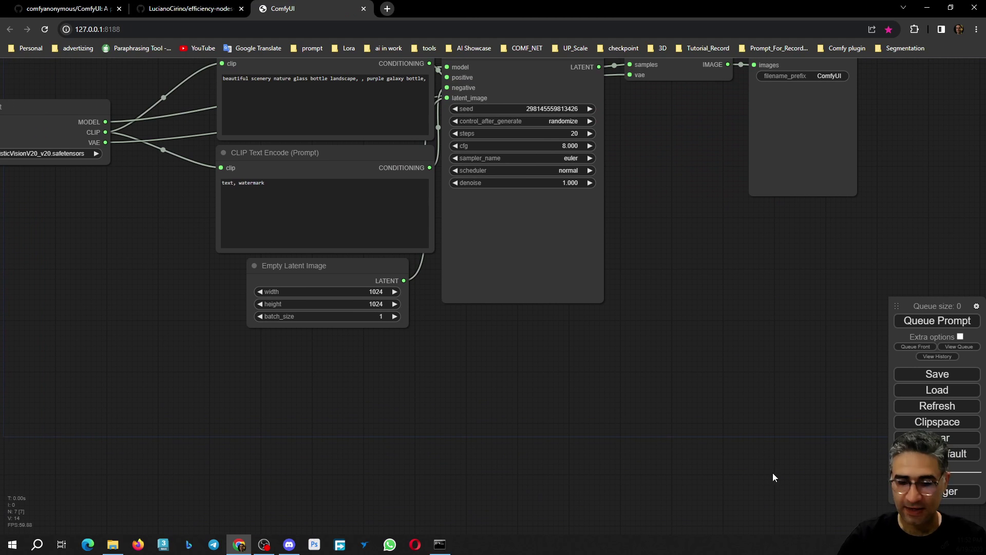
# - Check the Efficiency Nodes categories among the nodes that can be added to the canvas, without adding one
pyautogui.rightClick(697, 350)
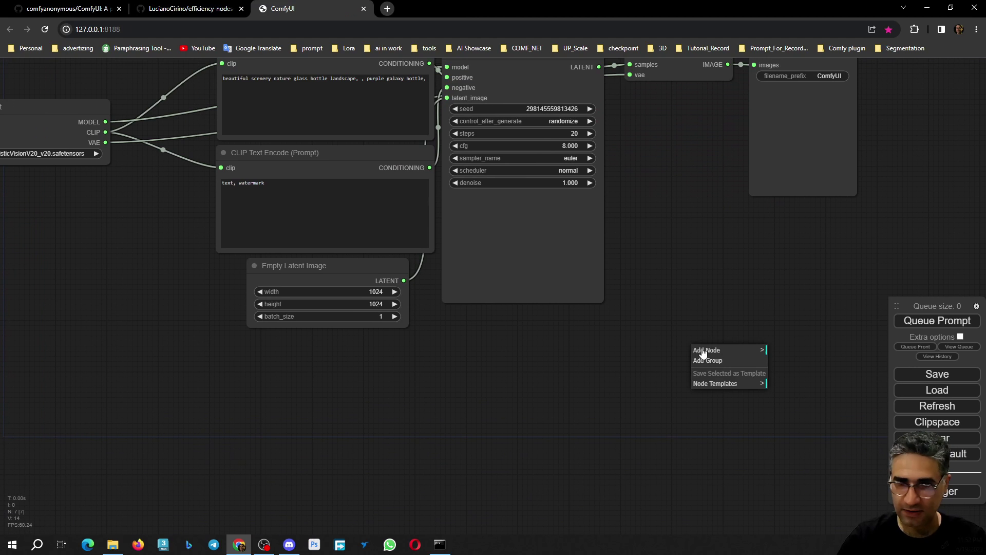
pyautogui.click(740, 351)
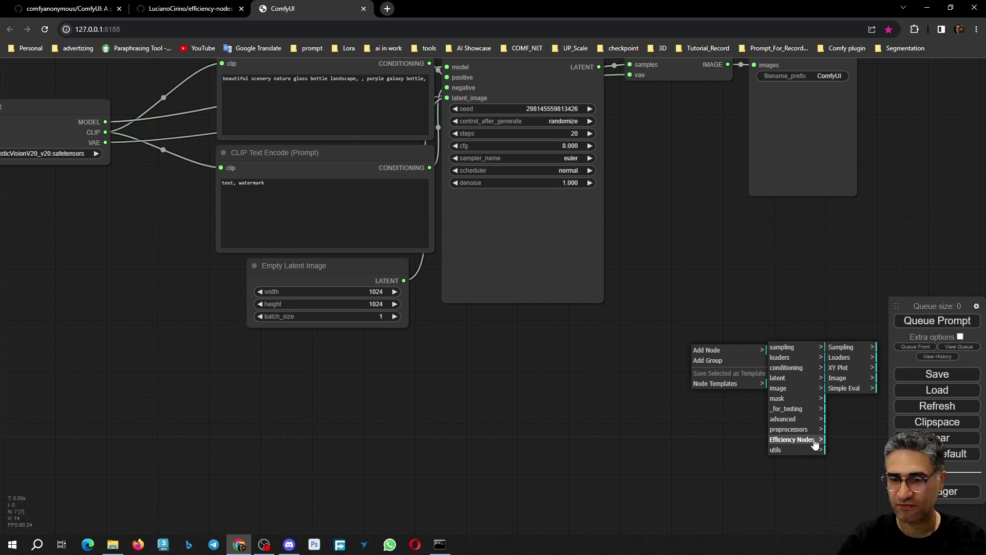
pyautogui.click(646, 439)
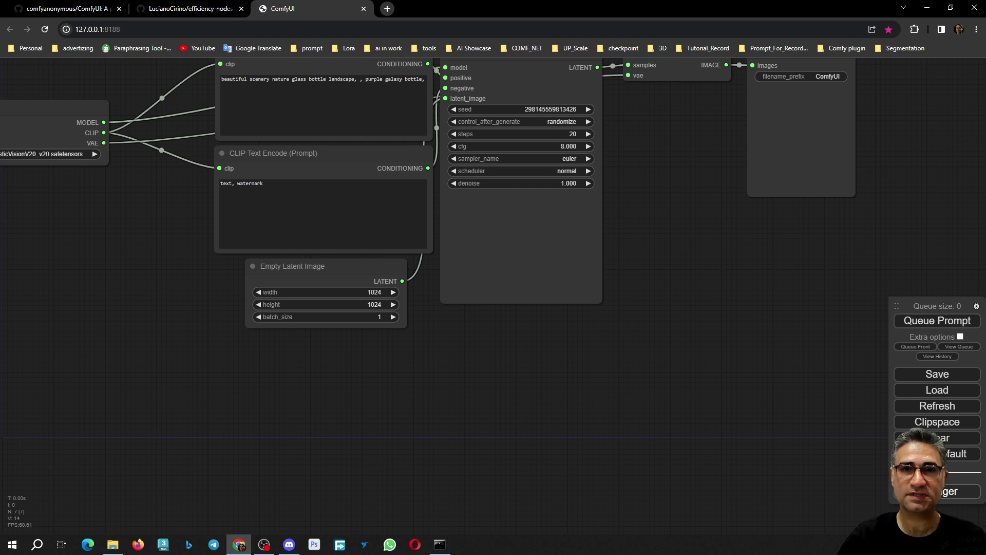
# - Install the (WIP) SeeCoder custom node through the ComfyUI Manager and check its entry in the custom node list
pyautogui.click(955, 491)
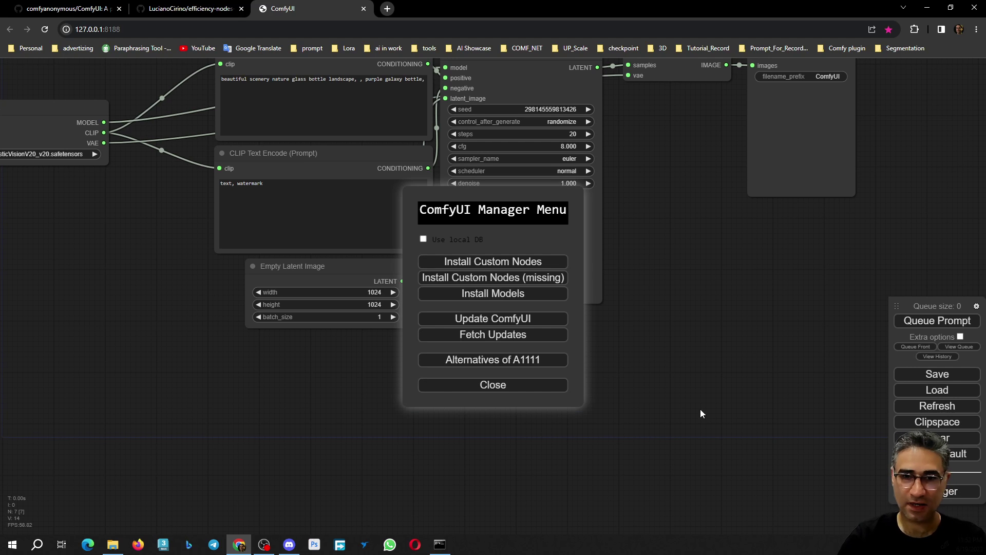
pyautogui.click(479, 260)
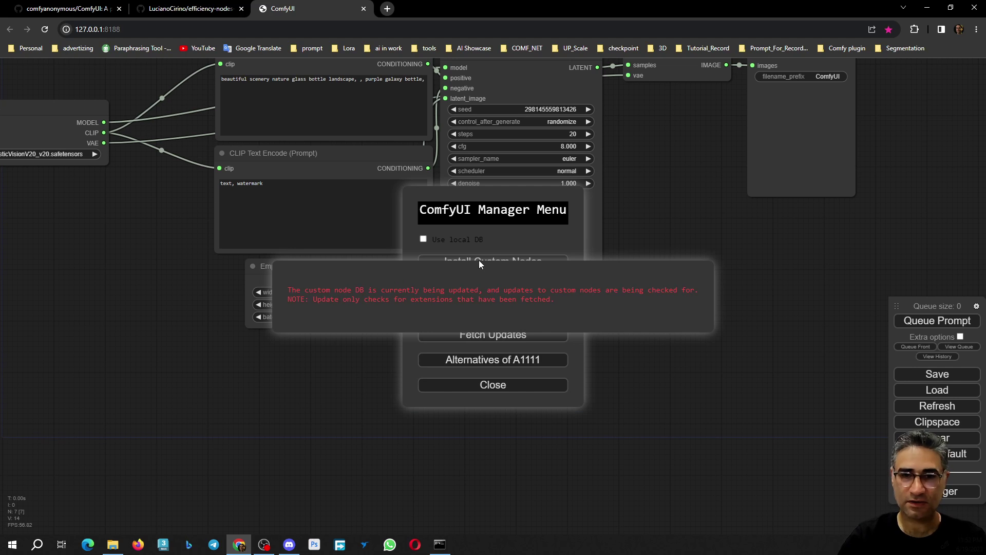
pyautogui.scroll(-3, 567, 286)
pyautogui.scroll(-6, 568, 285)
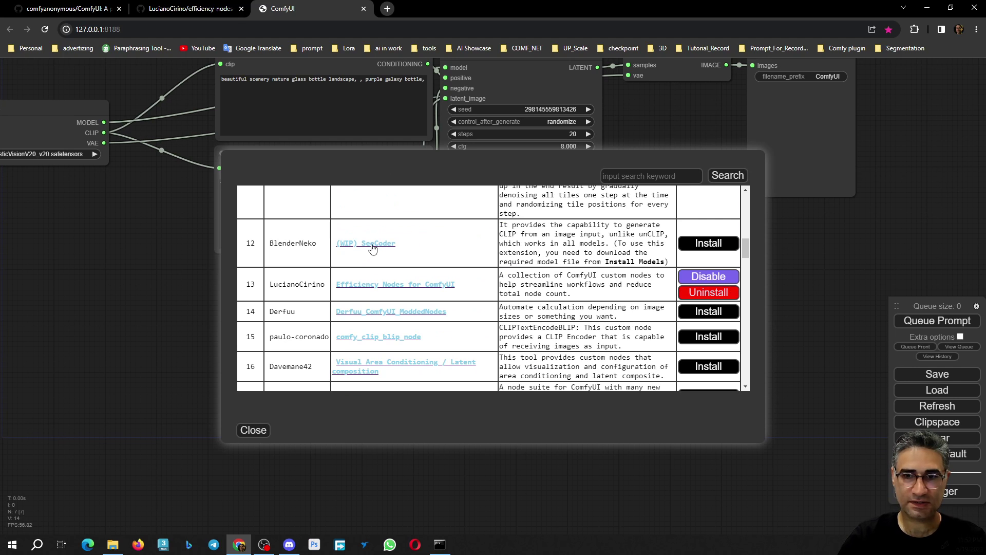
pyautogui.click(709, 243)
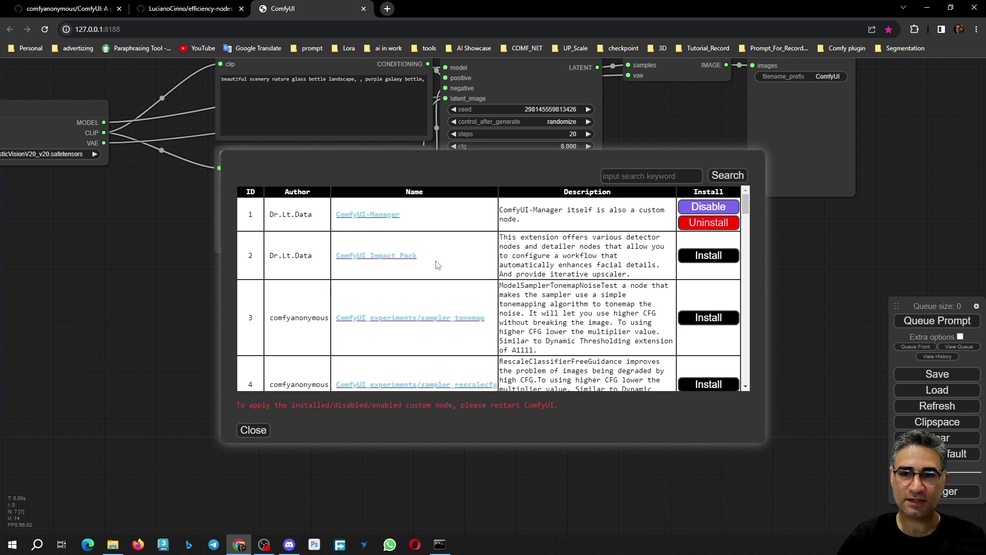
pyautogui.scroll(-10, 452, 268)
pyautogui.scroll(-1, 457, 271)
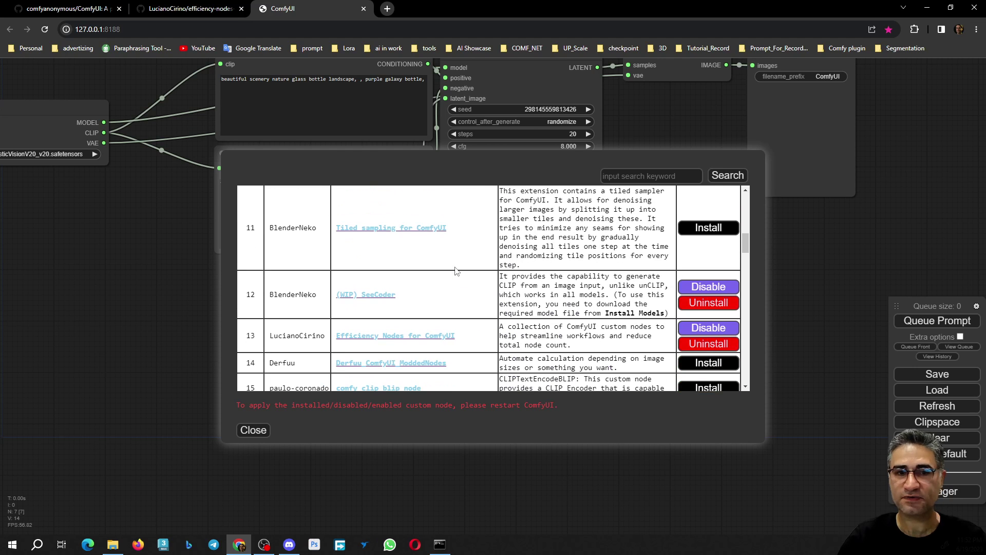
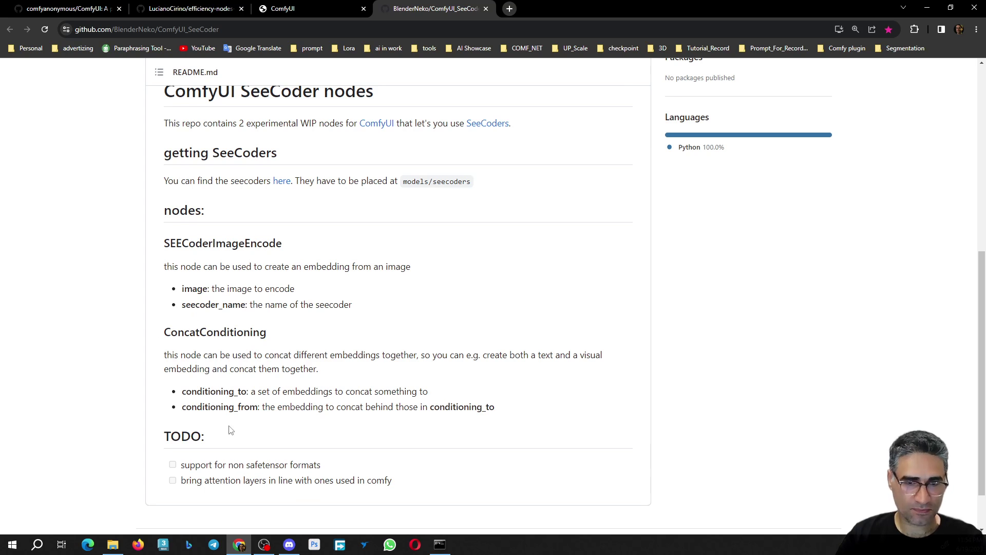
# - Read the SeeCoder README's section on getting the SeeCoders and open its linked Hugging Face model page
pyautogui.scroll(4, 247, 450)
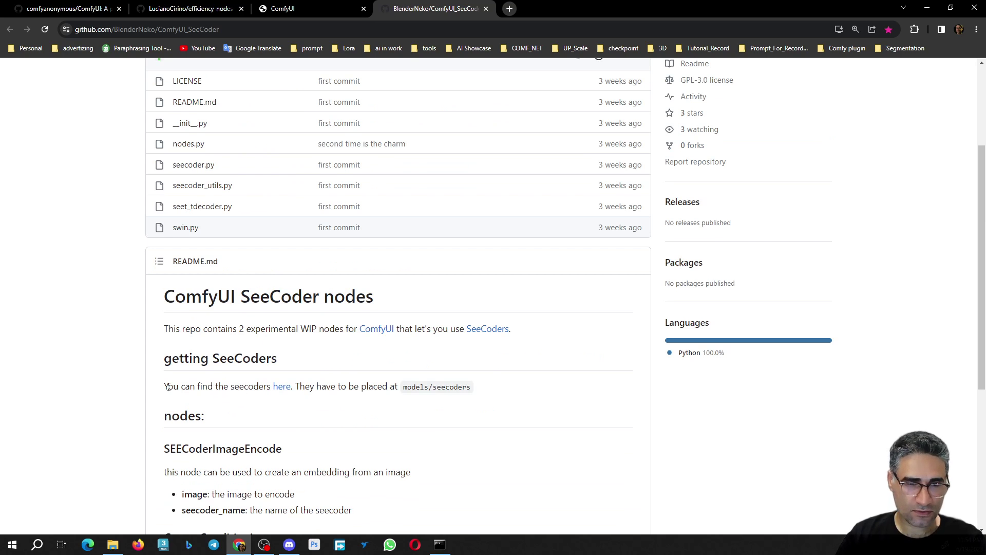
pyautogui.moveTo(171, 386); pyautogui.dragTo(226, 392)
pyautogui.click(232, 395)
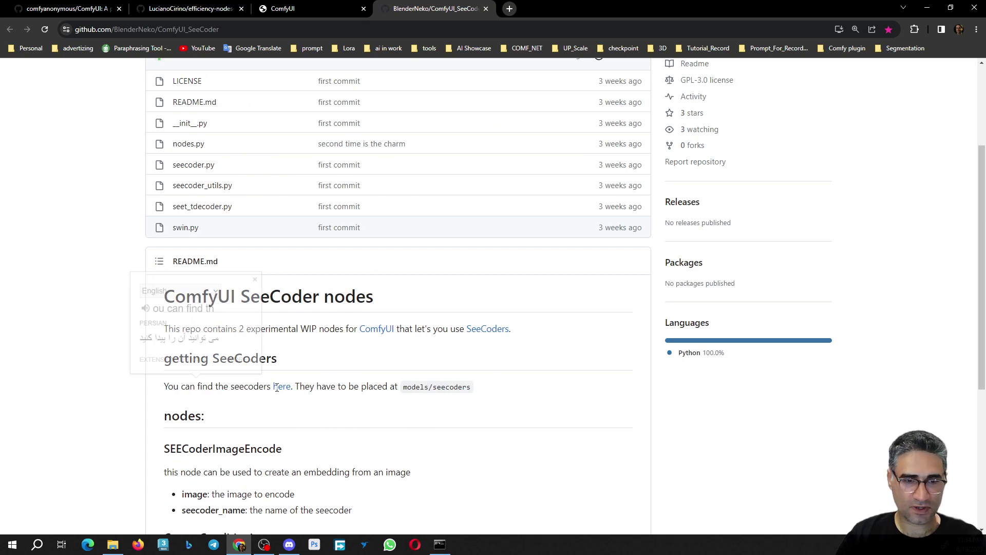
pyautogui.middleClick(282, 389)
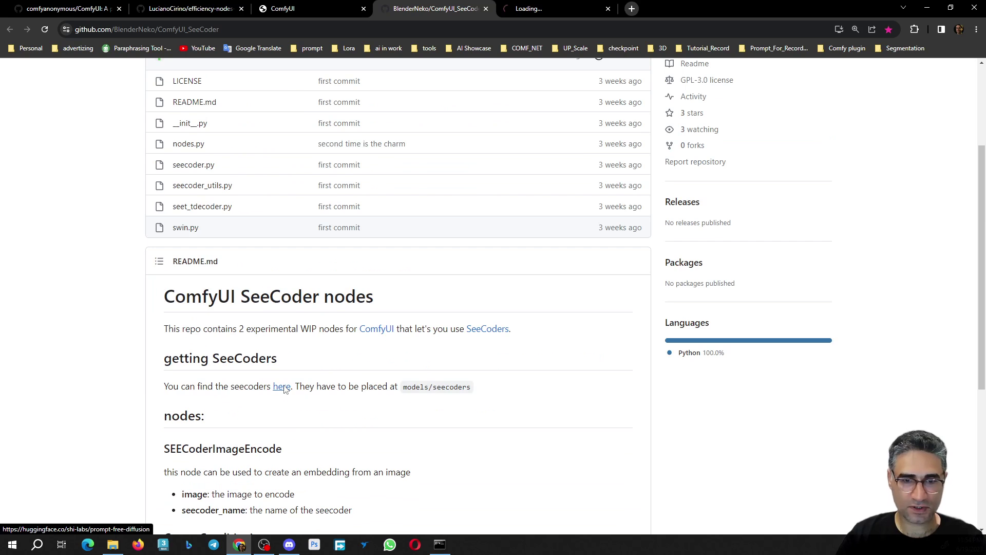
pyautogui.click(553, 9)
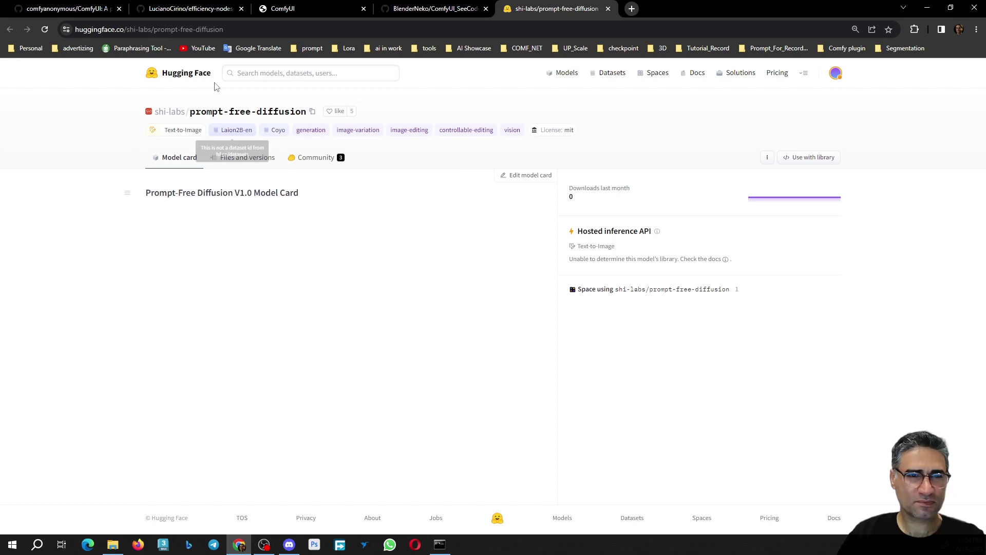
# - Examine the prompt-free-diffusion repository's pretrained/controlnet files and its preprocess/hed folder, ending back in the controlnet folder
pyautogui.click(247, 160)
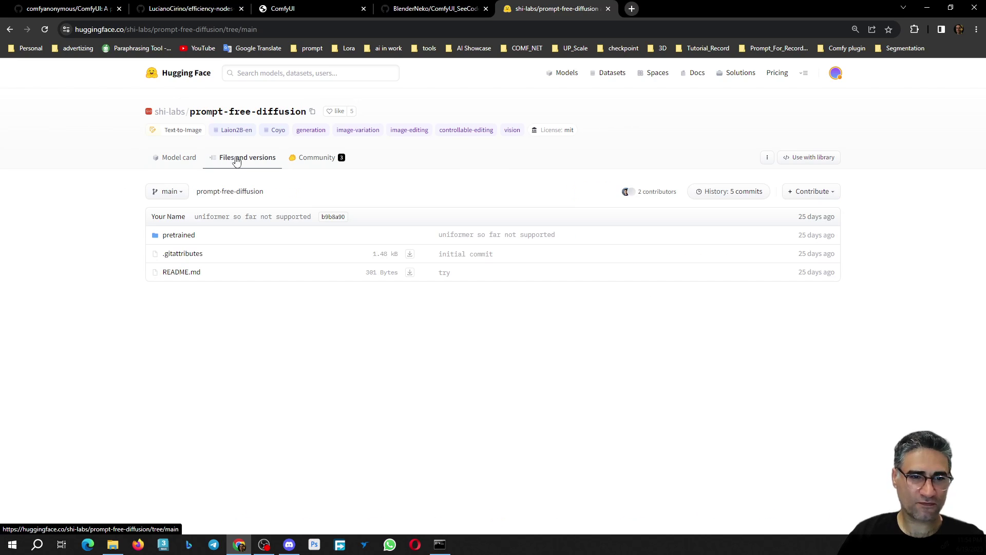
pyautogui.click(180, 236)
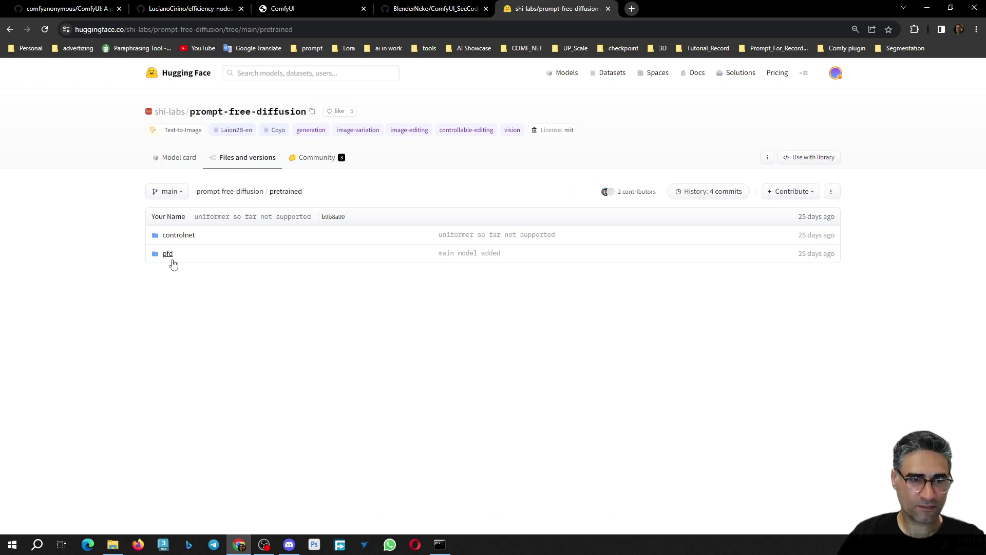
pyautogui.click(177, 237)
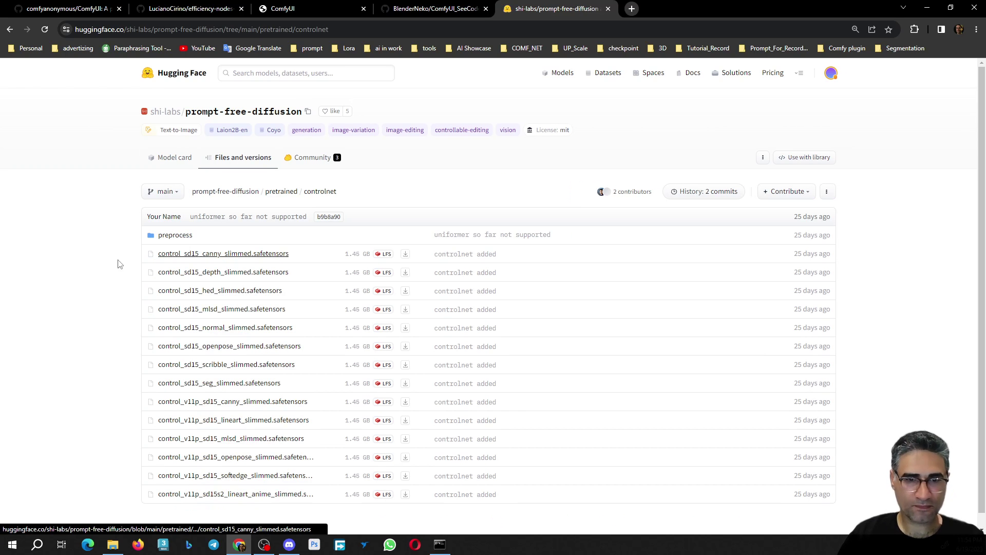
pyautogui.scroll(-1, 105, 266)
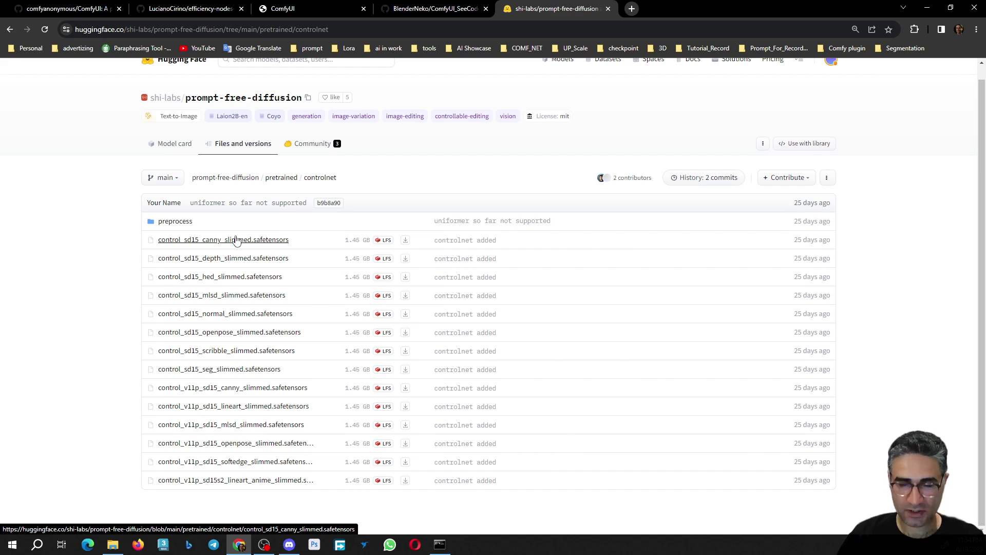
pyautogui.click(174, 223)
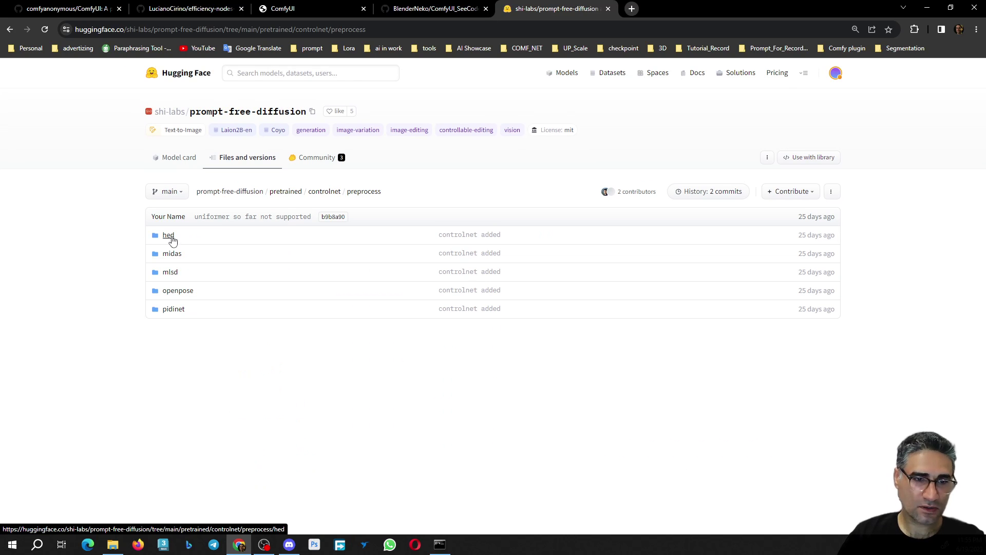
pyautogui.click(171, 239)
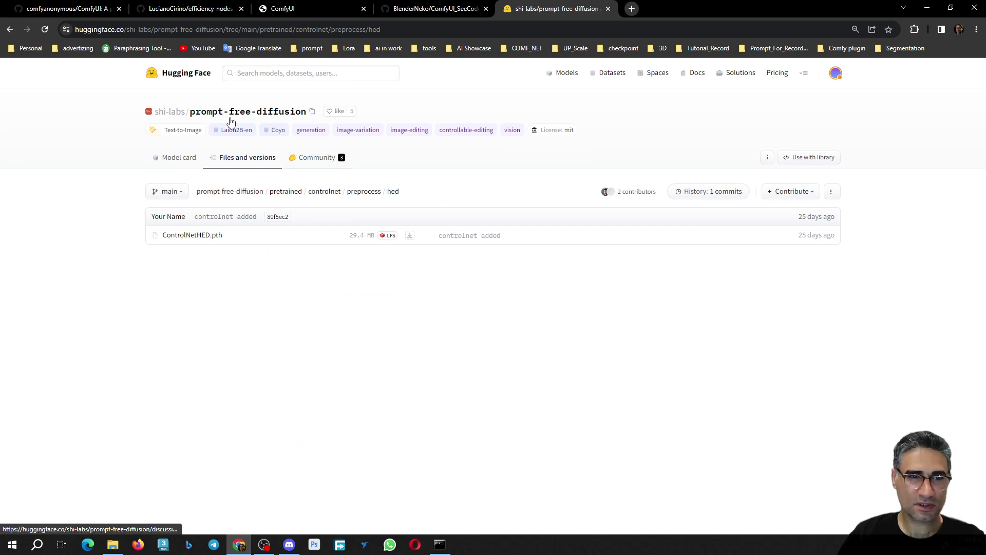
pyautogui.click(10, 29)
pyautogui.click(10, 29)
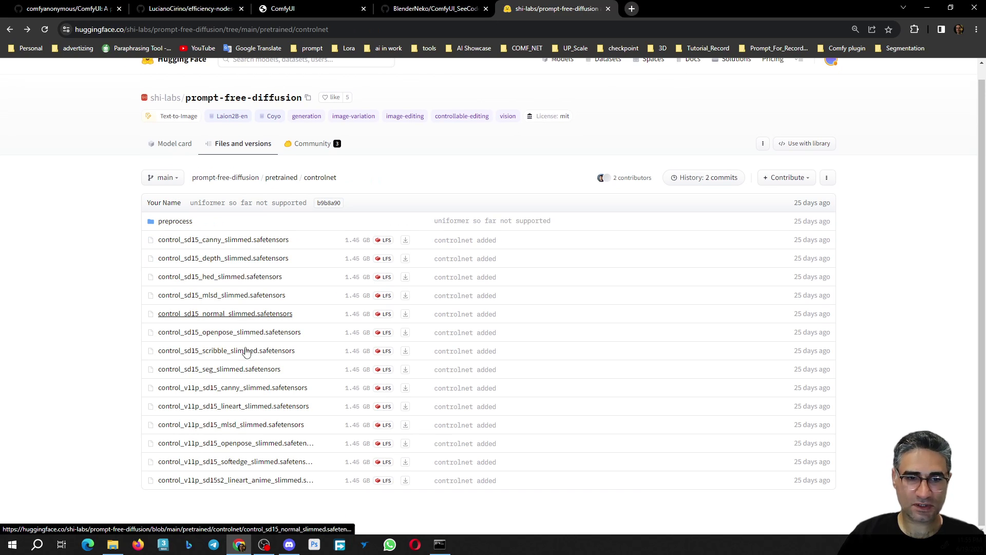
# - In File Explorer, move the 14 slimmed ControlNet safetensors files from D:\all-models\Controlnet\seecoder into the parent Controlnet folder
pyautogui.click(113, 544)
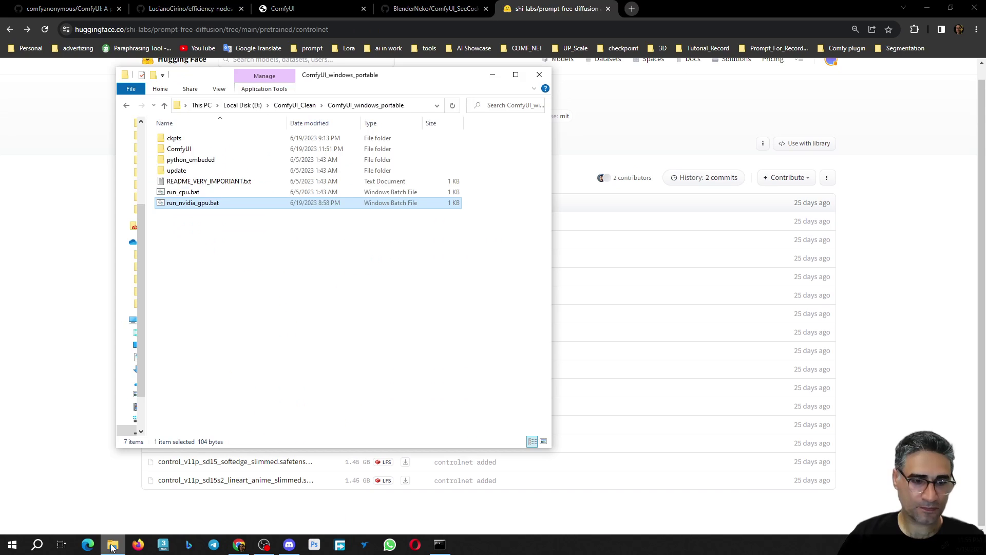
pyautogui.click(302, 106)
pyautogui.click(242, 105)
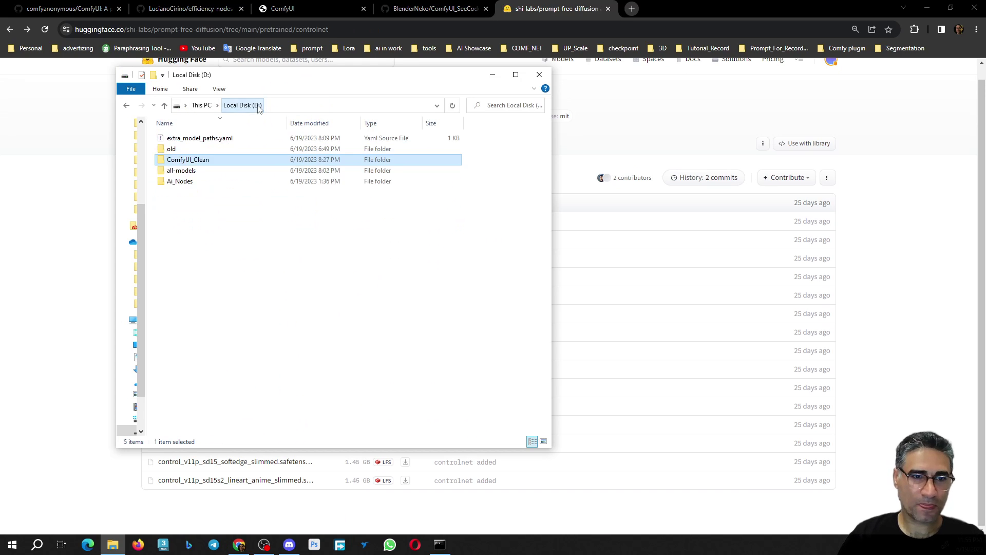
pyautogui.doubleClick(185, 171)
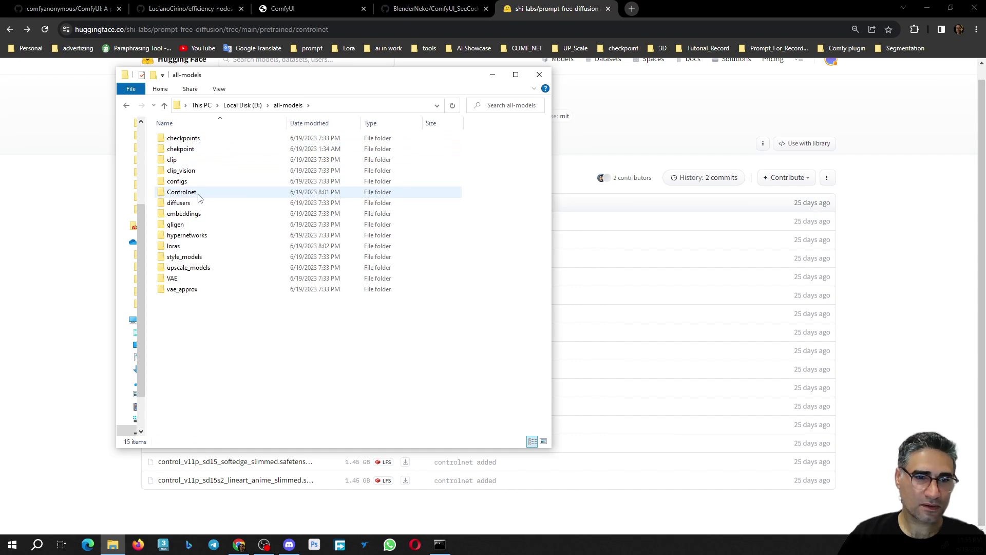
pyautogui.doubleClick(199, 192)
pyautogui.doubleClick(205, 149)
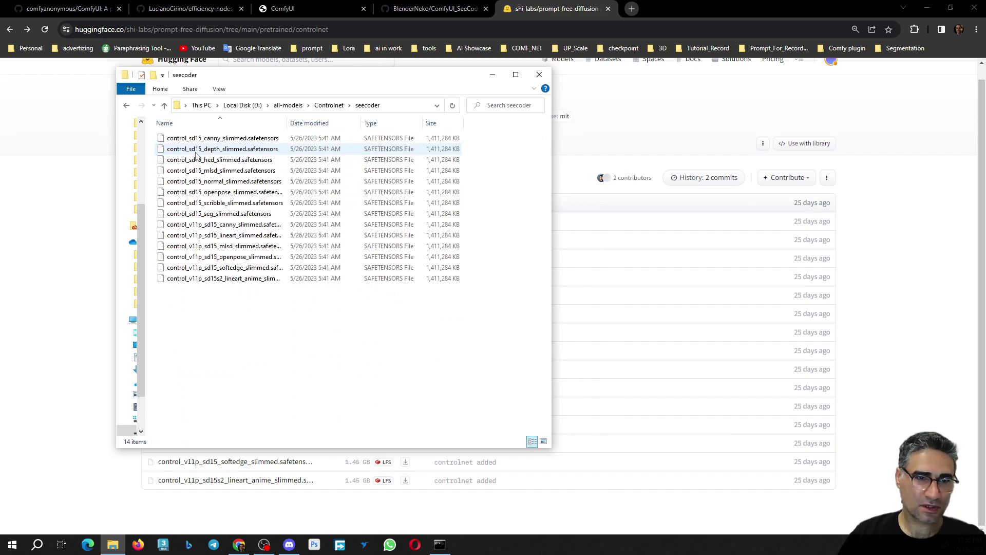
pyautogui.moveTo(317, 356); pyautogui.dragTo(193, 131)
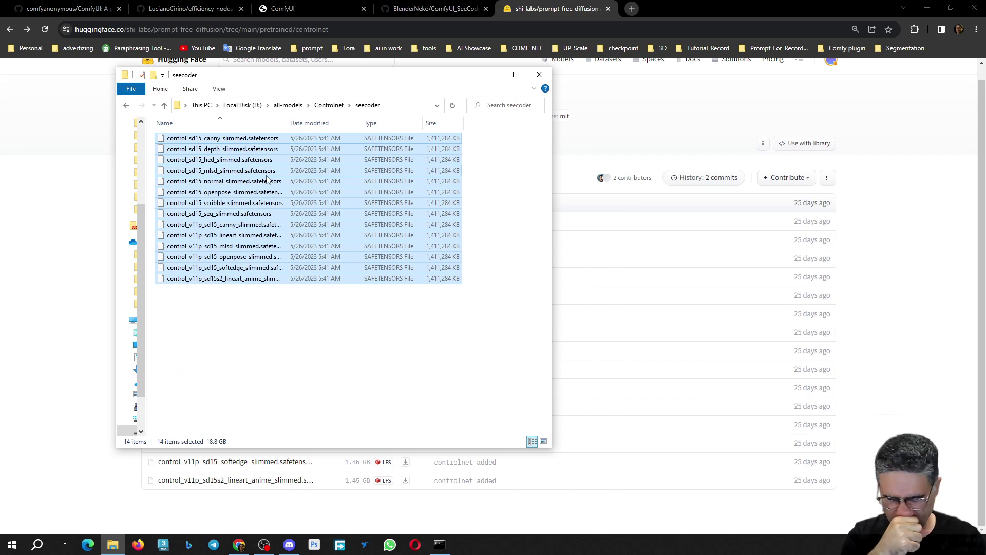
pyautogui.click(330, 106)
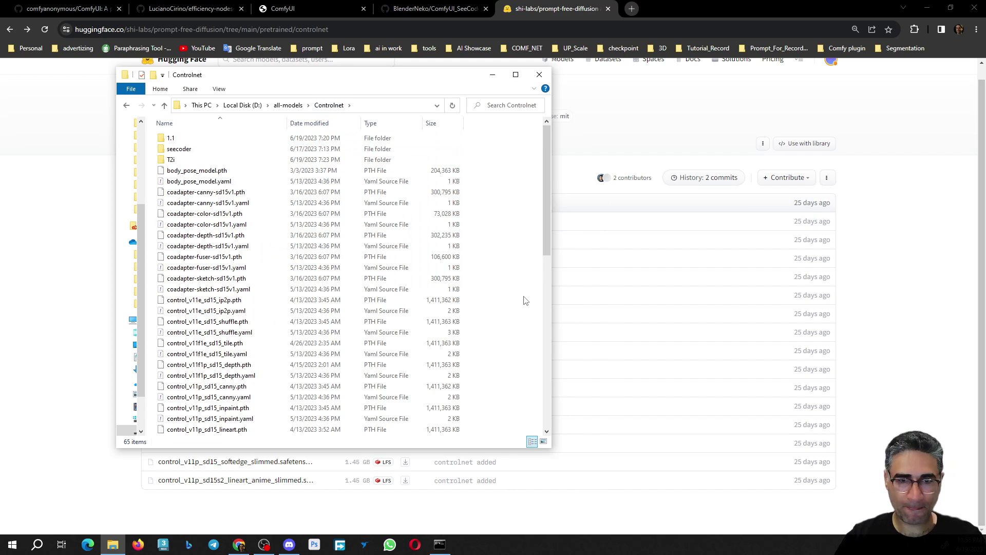
pyautogui.hotkey('ctrl', 'v')
pyautogui.click(374, 106)
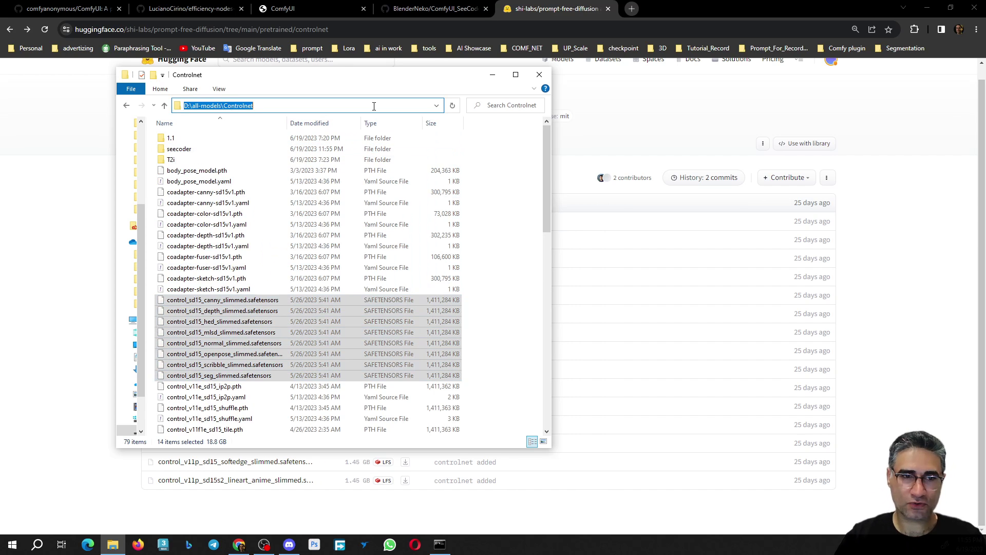
# - Shut down the running ComfyUI server by closing its console window
pyautogui.click(543, 4)
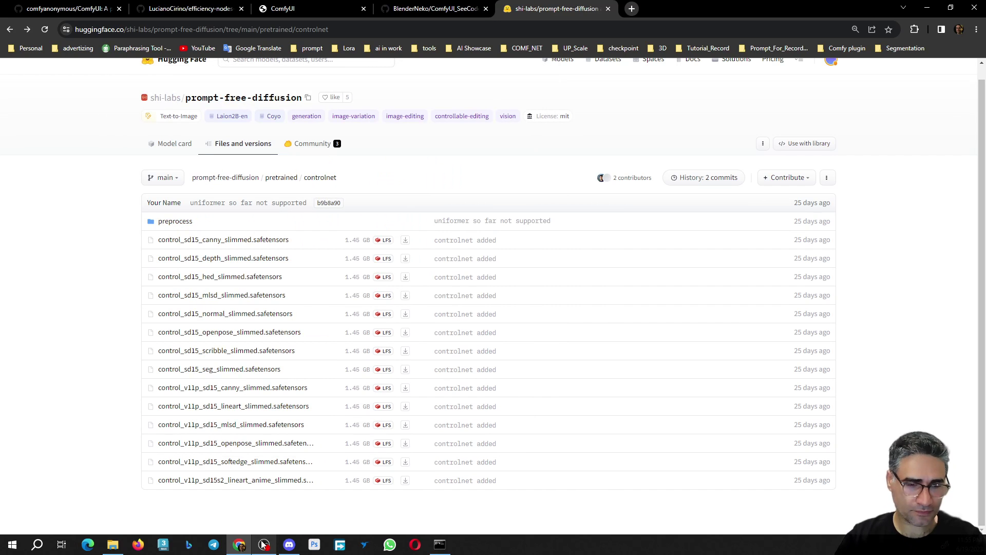
pyautogui.click(440, 547)
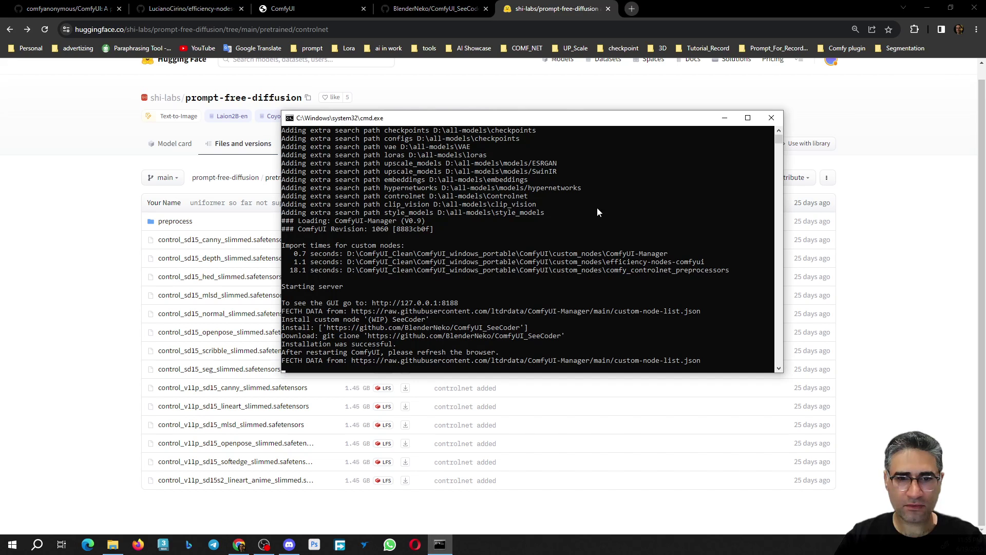
pyautogui.click(772, 118)
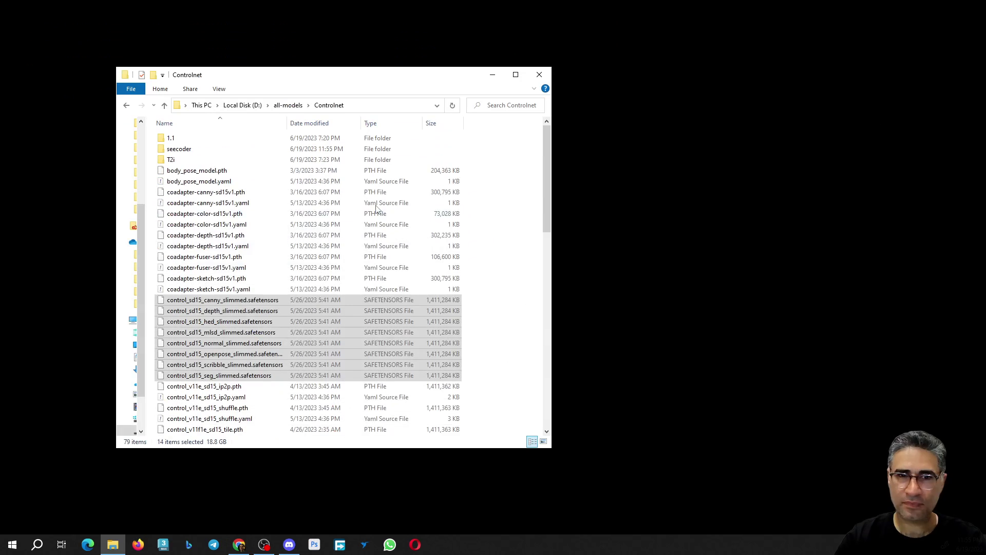
# - Restart ComfyUI by running run_nvidia_gpu.bat from D:\ComfyUI_Clean\ComfyUI_windows_portable
pyautogui.click(282, 105)
pyautogui.click(242, 105)
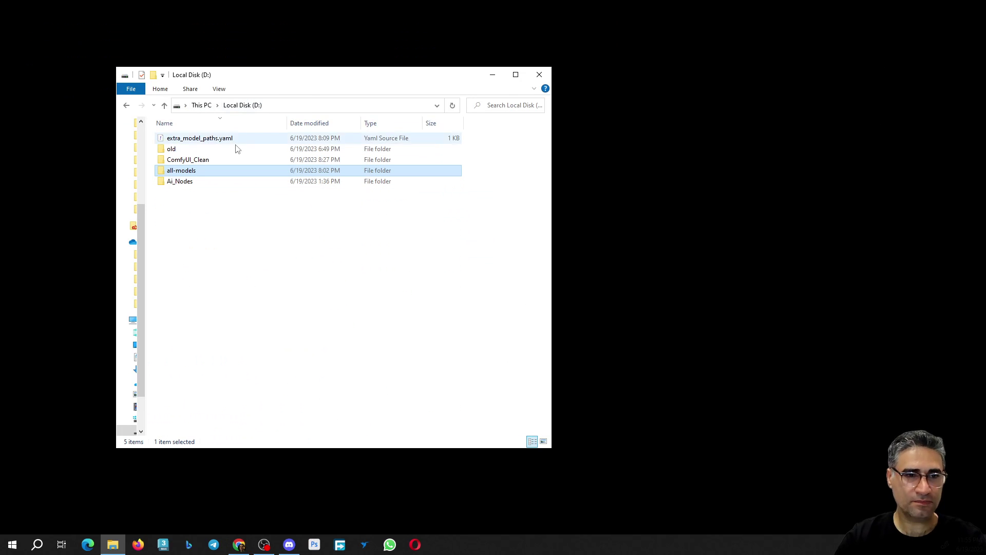
pyautogui.doubleClick(202, 160)
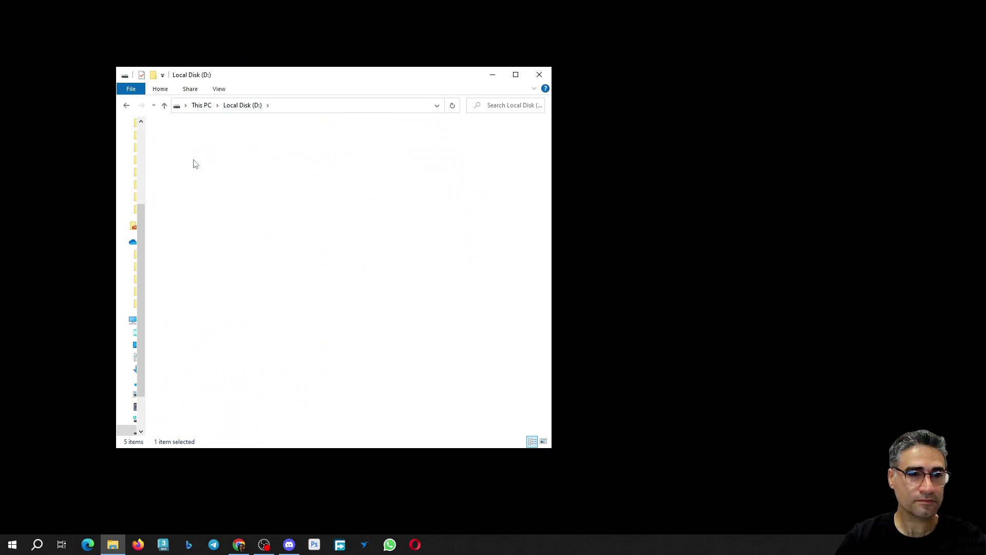
pyautogui.doubleClick(200, 139)
pyautogui.doubleClick(198, 203)
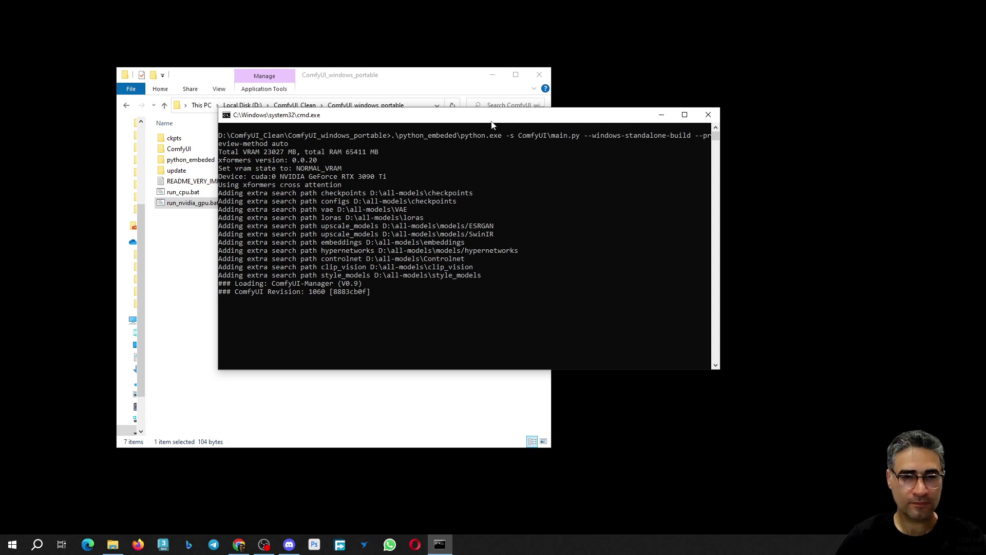
pyautogui.moveTo(452, 121); pyautogui.dragTo(634, 106)
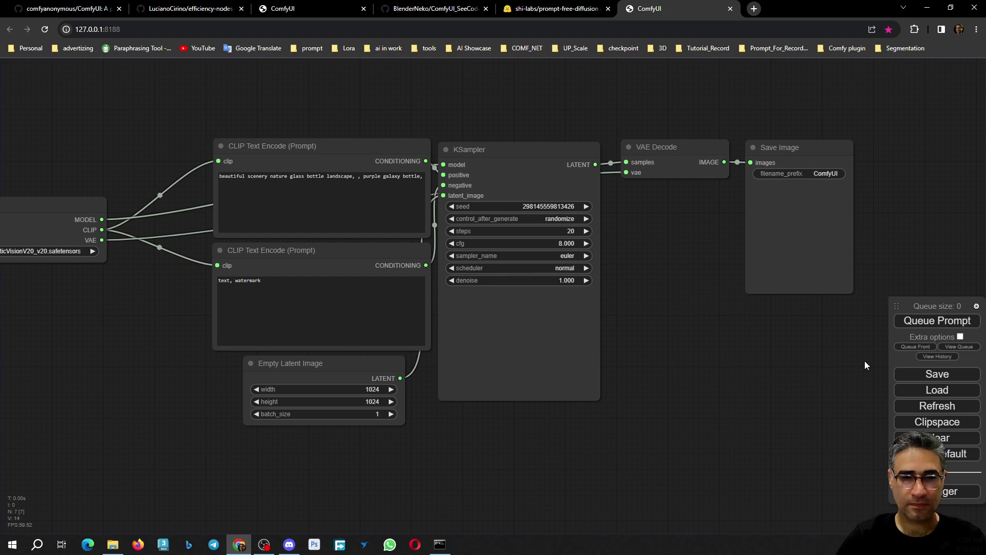
pyautogui.moveTo(709, 366); pyautogui.dragTo(716, 277)
pyautogui.moveTo(434, 379); pyautogui.dragTo(464, 387)
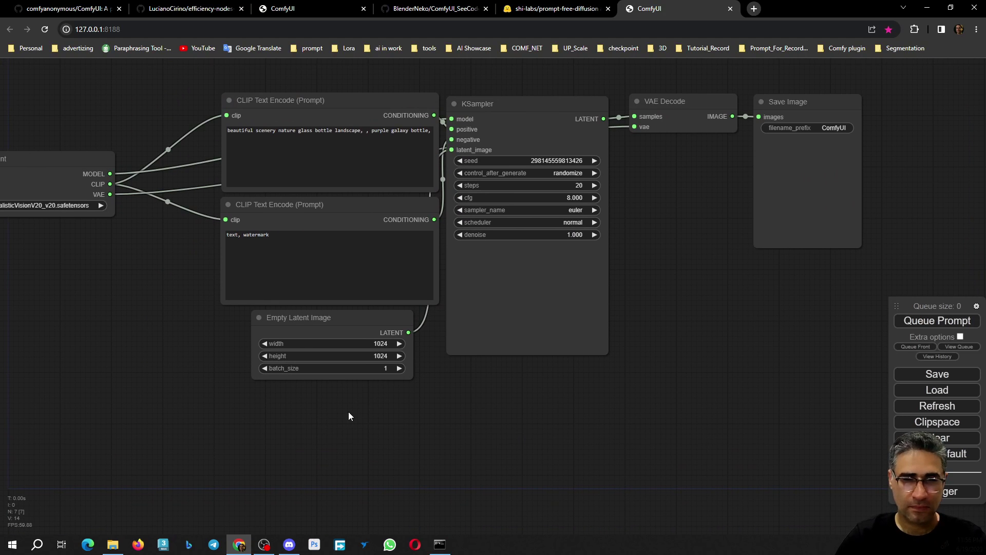
pyautogui.moveTo(192, 403); pyautogui.dragTo(194, 402)
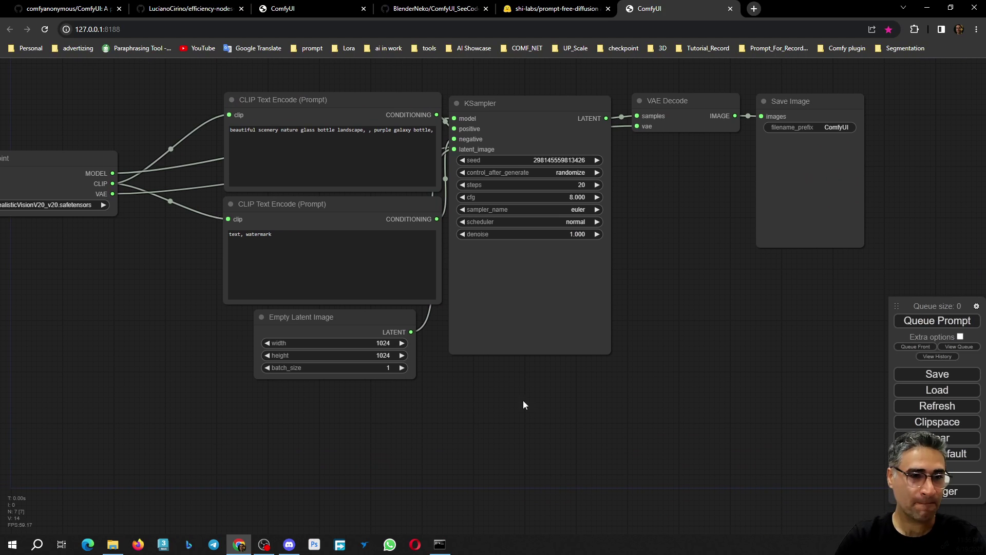
pyautogui.moveTo(202, 403); pyautogui.dragTo(340, 372)
pyautogui.scroll(-2, 340, 373)
pyautogui.moveTo(635, 396); pyautogui.dragTo(512, 409)
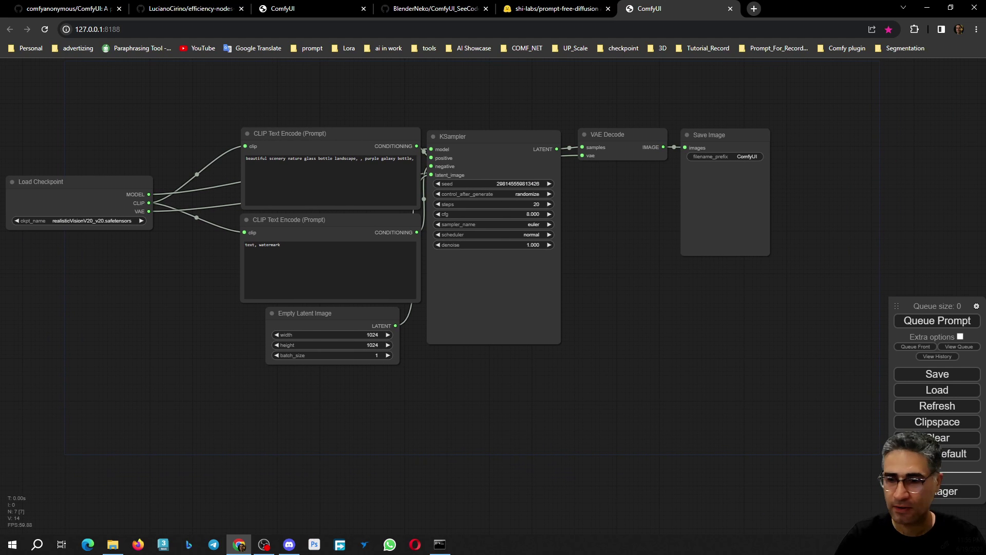
# - Install the seecoder v1.0 model, entry 53, from the ComfyUI Manager's model list
pyautogui.click(956, 491)
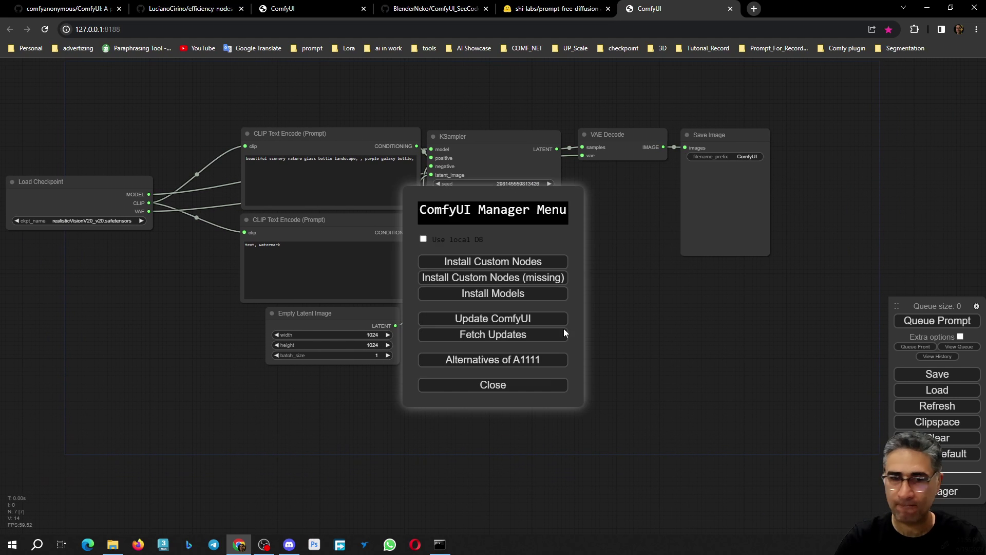
pyautogui.click(498, 297)
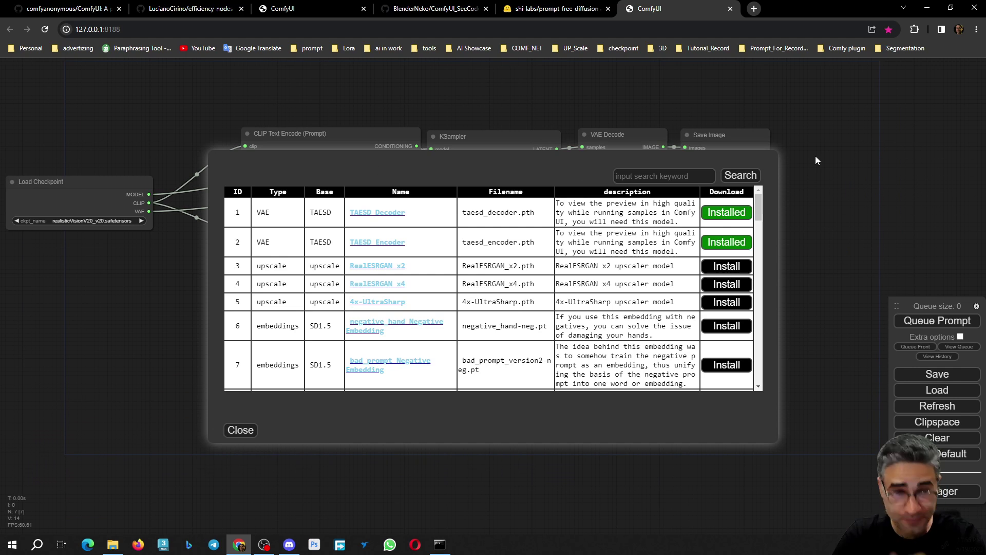
pyautogui.click(240, 430)
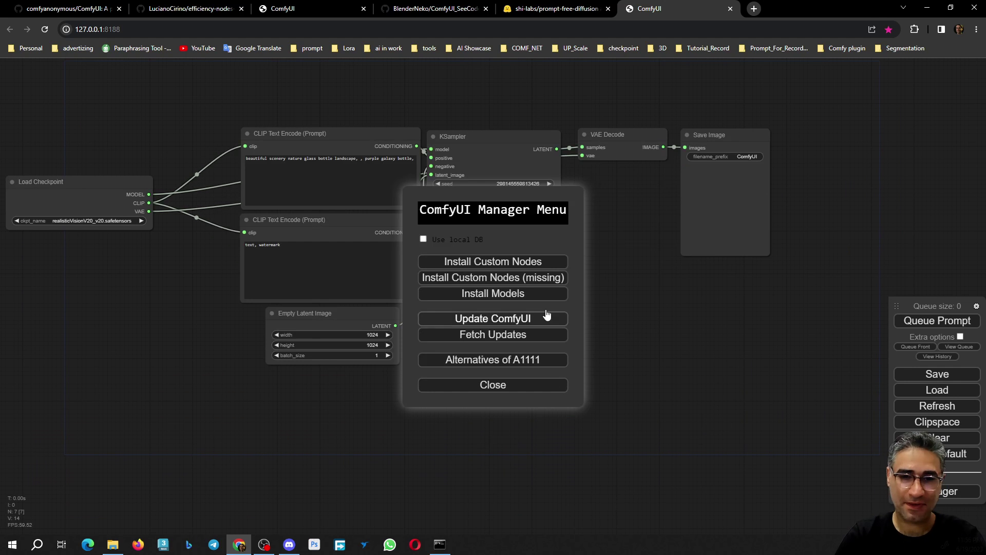
pyautogui.click(493, 299)
pyautogui.moveTo(763, 203); pyautogui.dragTo(772, 385)
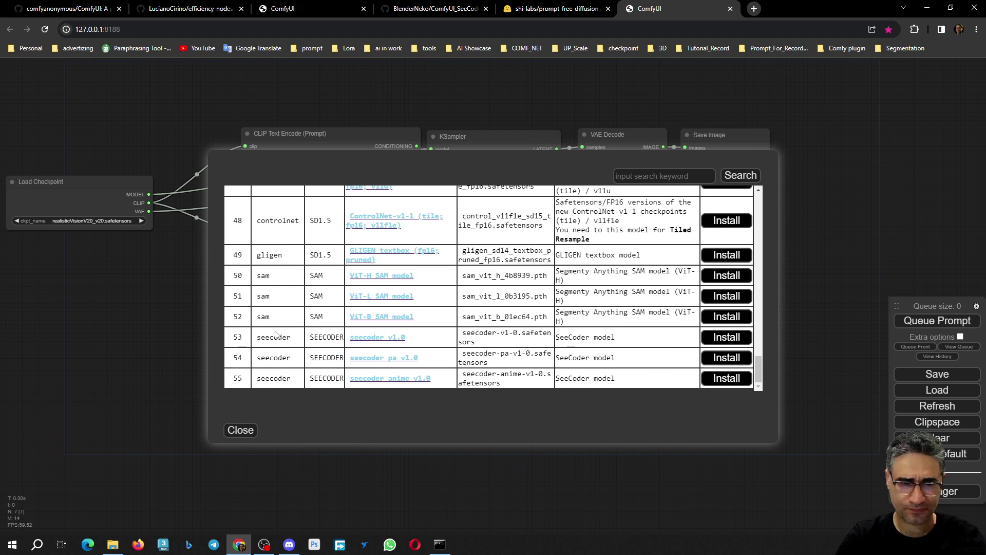
pyautogui.doubleClick(240, 337)
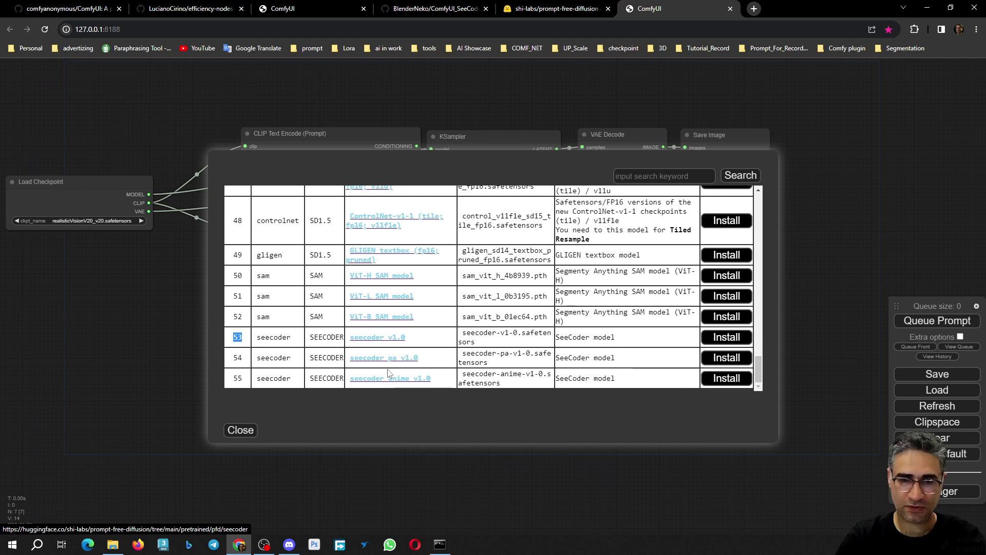
pyautogui.click(737, 341)
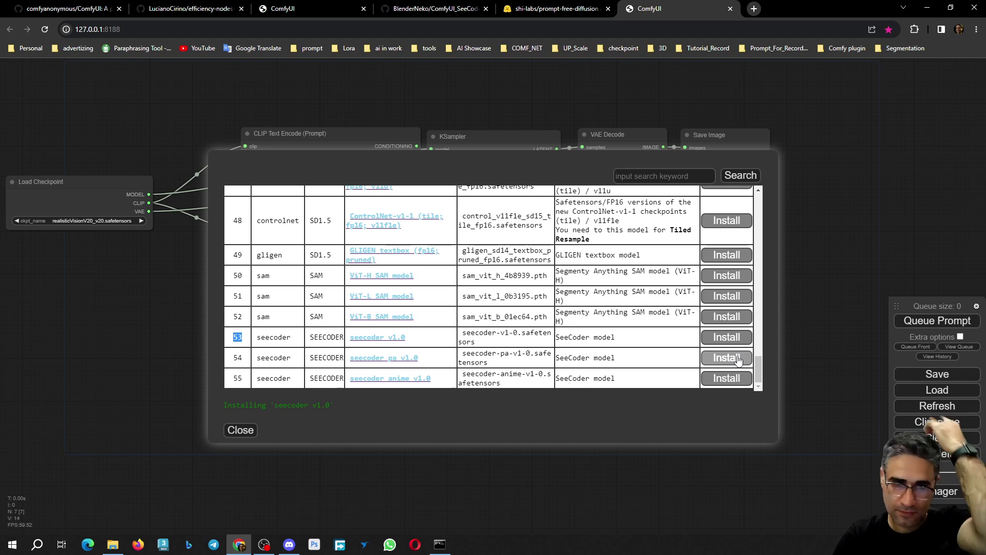
# - Check the seecoder install path in the server console and look for a seecoders folder in ComfyUI\models and D:\all-models
pyautogui.click(447, 541)
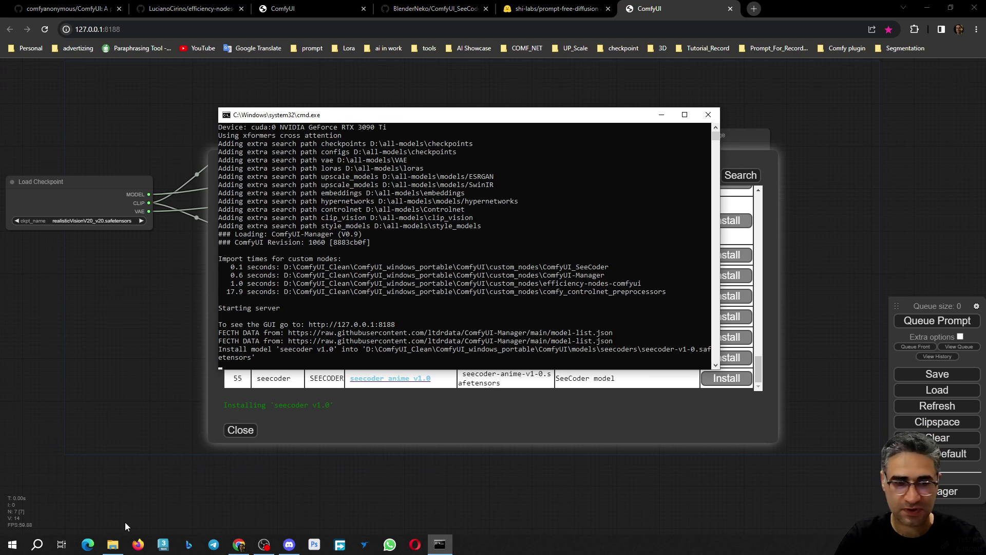
pyautogui.click(113, 544)
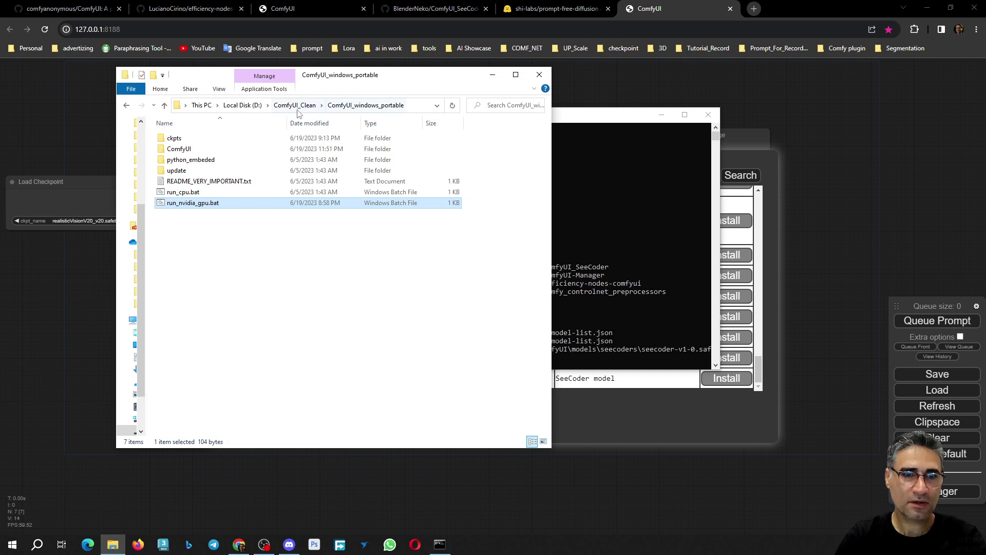
pyautogui.click(308, 104)
pyautogui.doubleClick(227, 139)
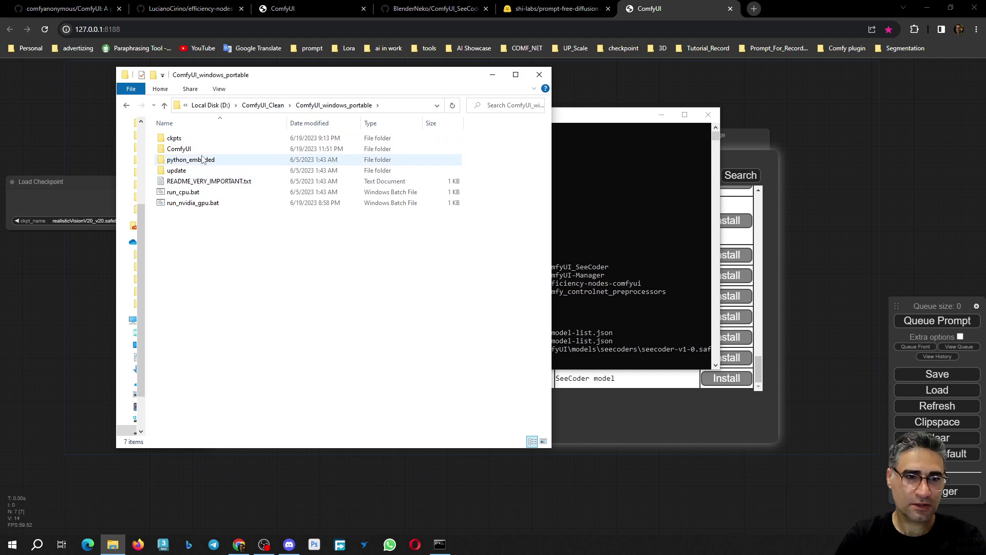
pyautogui.doubleClick(203, 149)
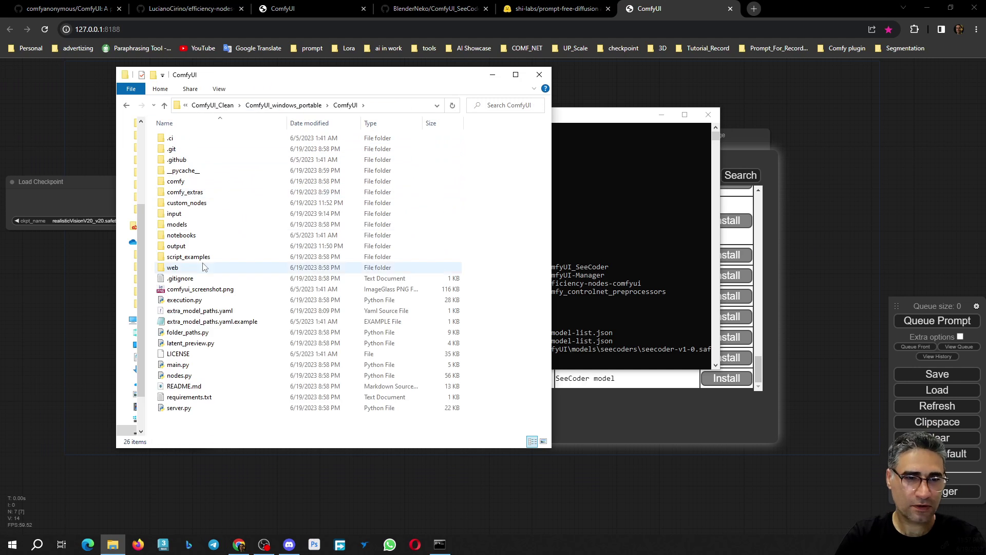
pyautogui.doubleClick(195, 225)
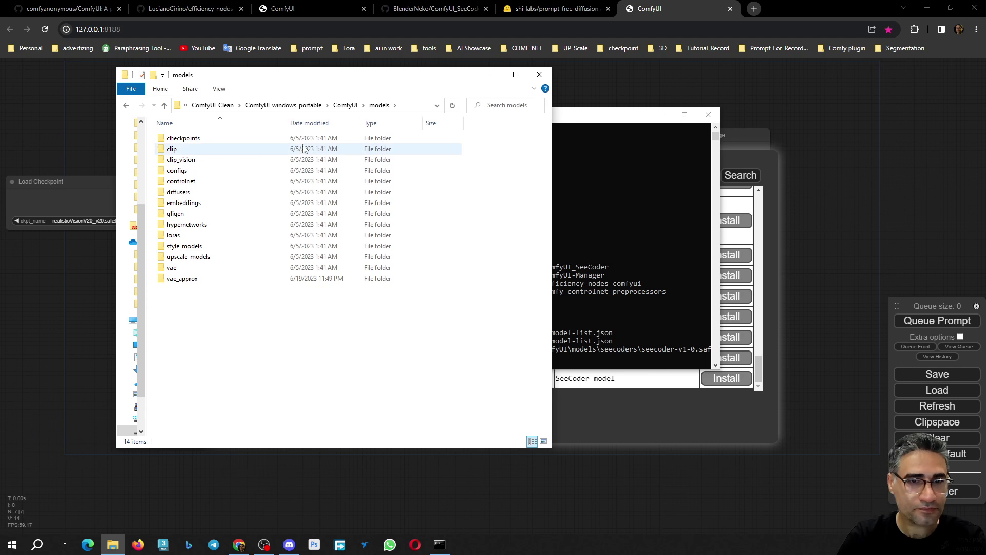
pyautogui.click(345, 105)
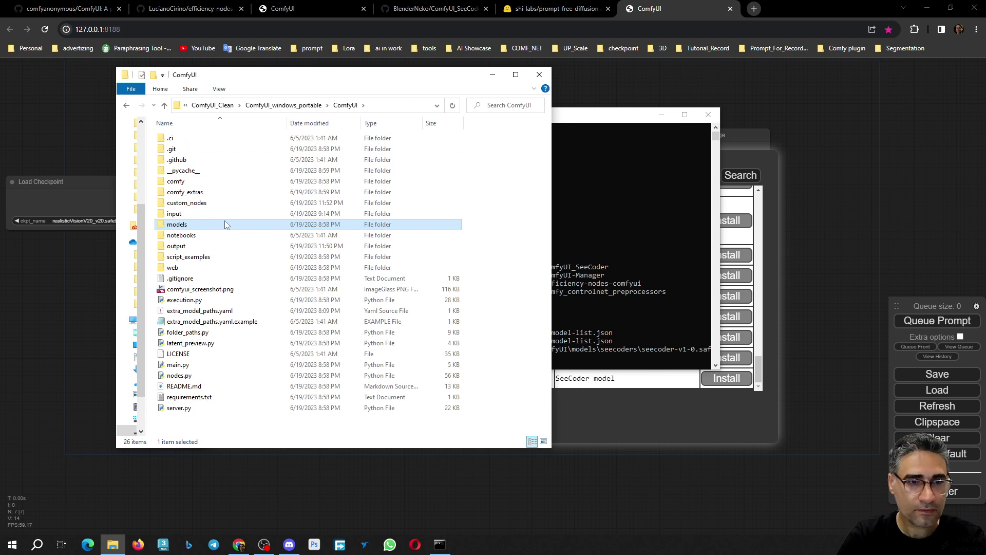
pyautogui.click(280, 106)
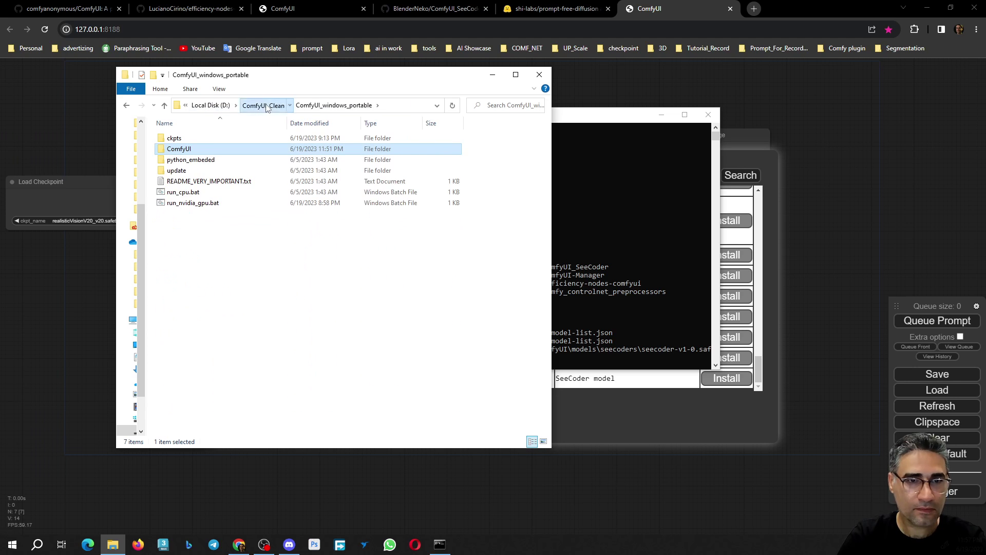
pyautogui.click(265, 105)
pyautogui.click(241, 105)
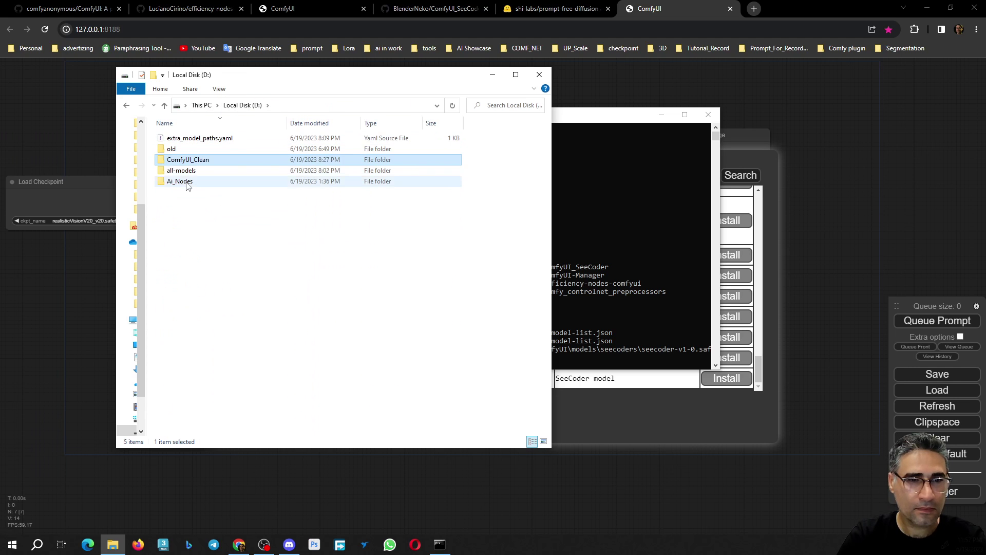
pyautogui.doubleClick(181, 170)
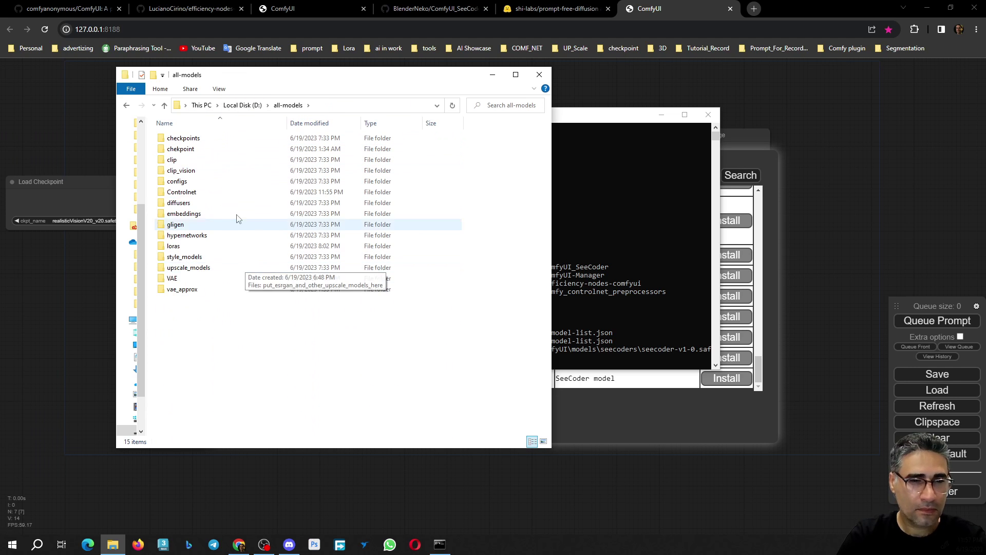
# - Return to the ComfyUI_windows_portable\ComfyUI\models folder, check the console's install status, and open the seecoders folder to inspect the downloaded model file
pyautogui.click(252, 105)
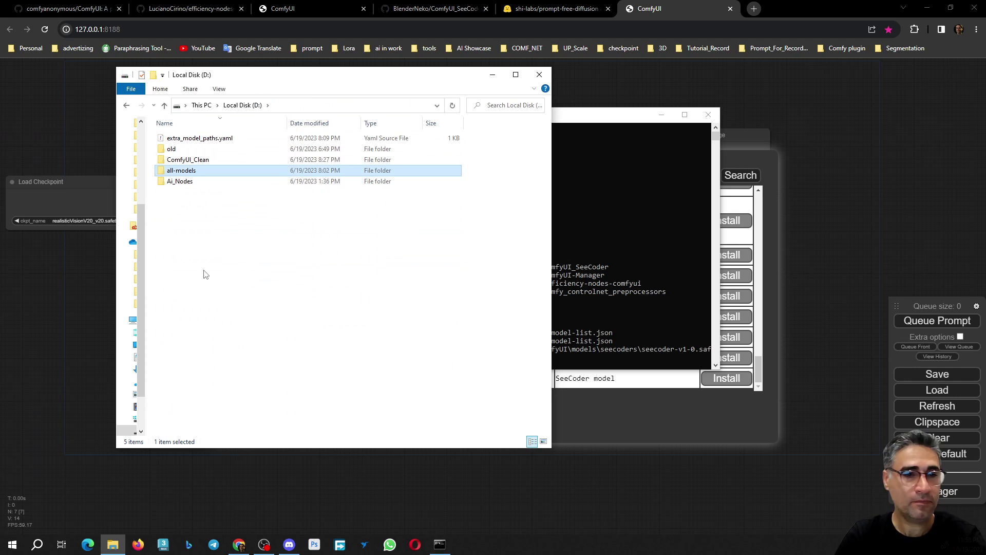
pyautogui.doubleClick(210, 159)
pyautogui.doubleClick(216, 138)
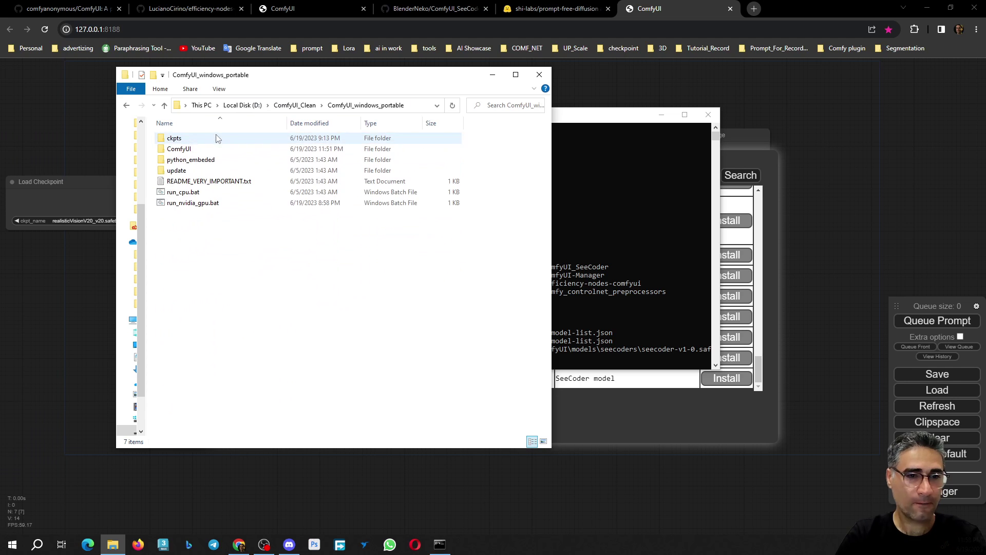
pyautogui.doubleClick(189, 149)
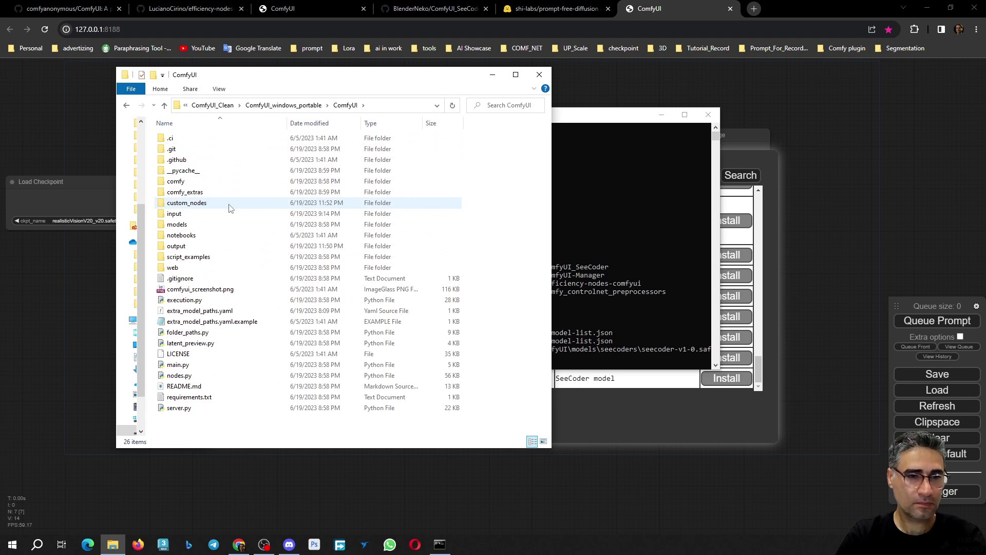
pyautogui.click(221, 226)
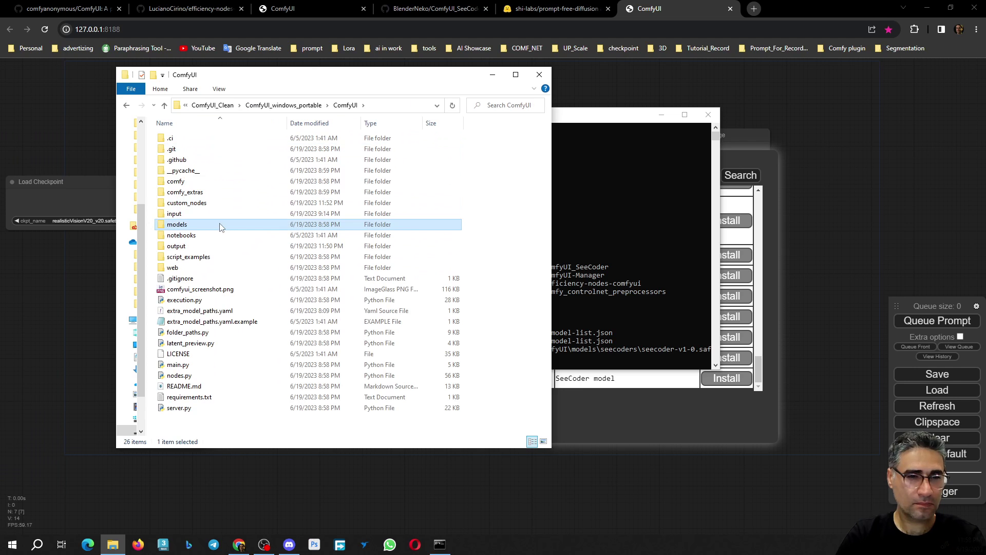
pyautogui.doubleClick(221, 226)
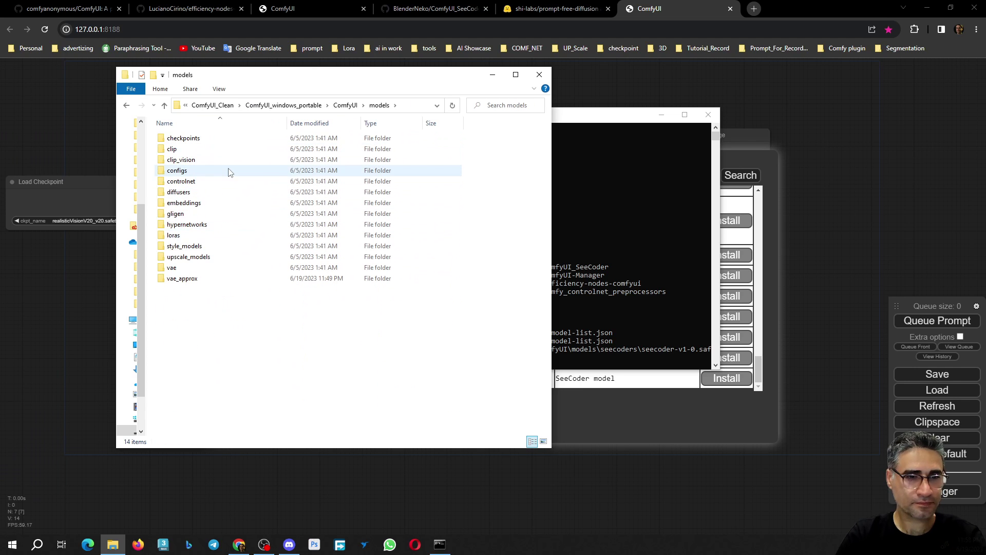
pyautogui.click(220, 257)
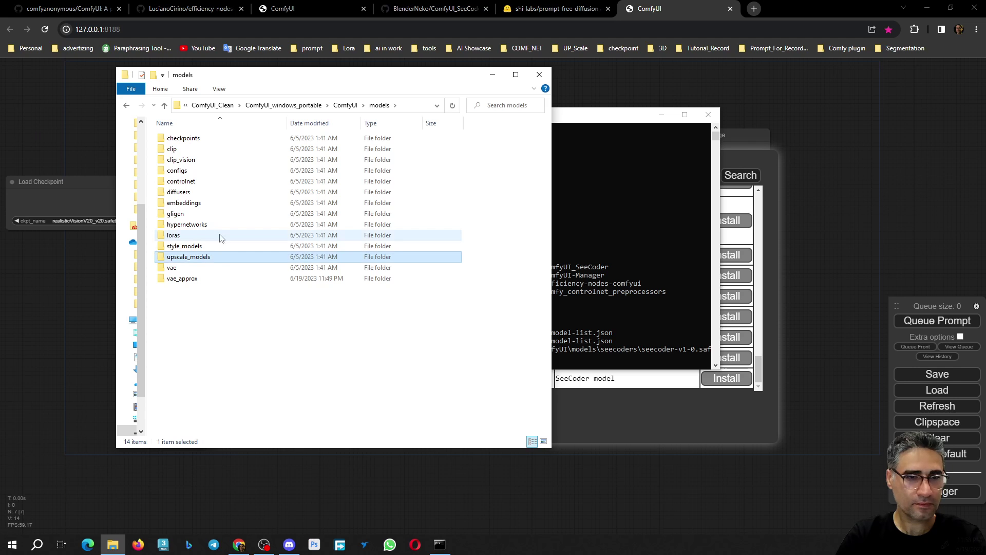
pyautogui.moveTo(615, 114); pyautogui.dragTo(646, 105)
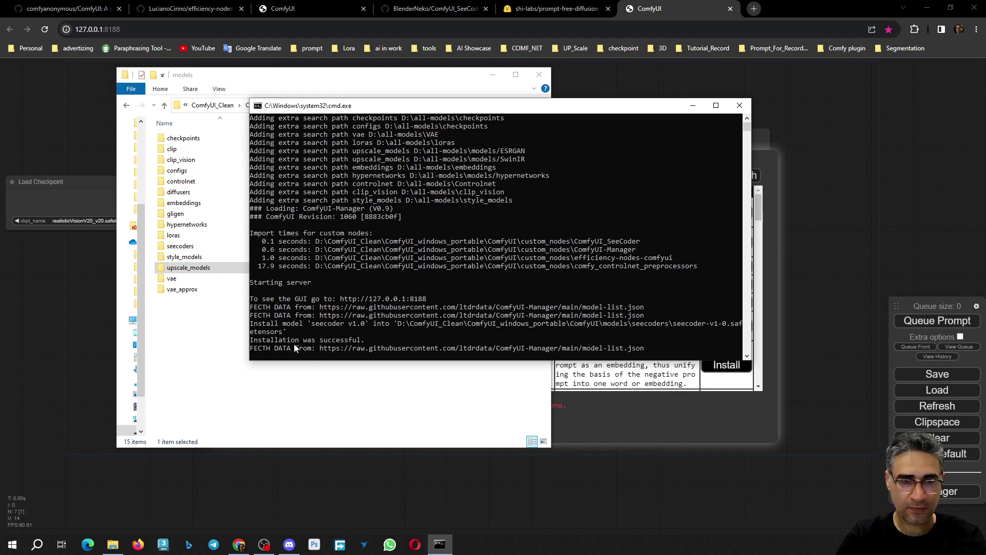
pyautogui.doubleClick(187, 247)
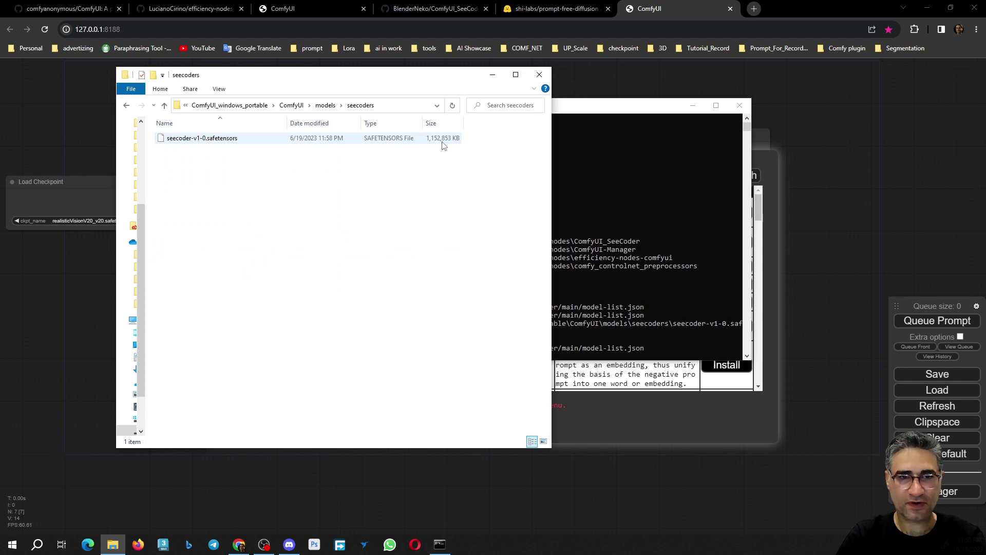
# - Arrange the server console and the ComfyUI browser window side by side, each filling half of the screen
pyautogui.click(670, 116)
pyautogui.moveTo(668, 106); pyautogui.dragTo(983, 72)
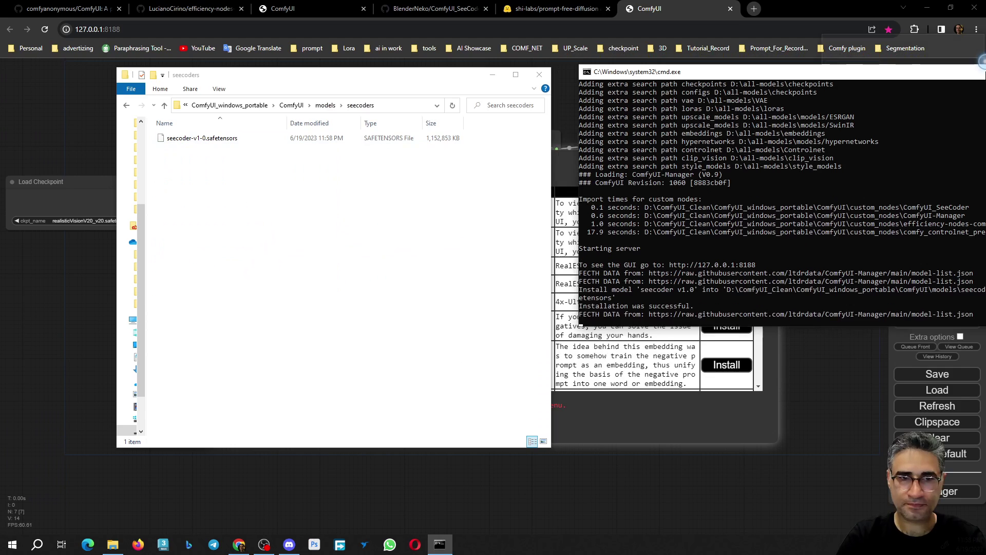
pyautogui.click(337, 187)
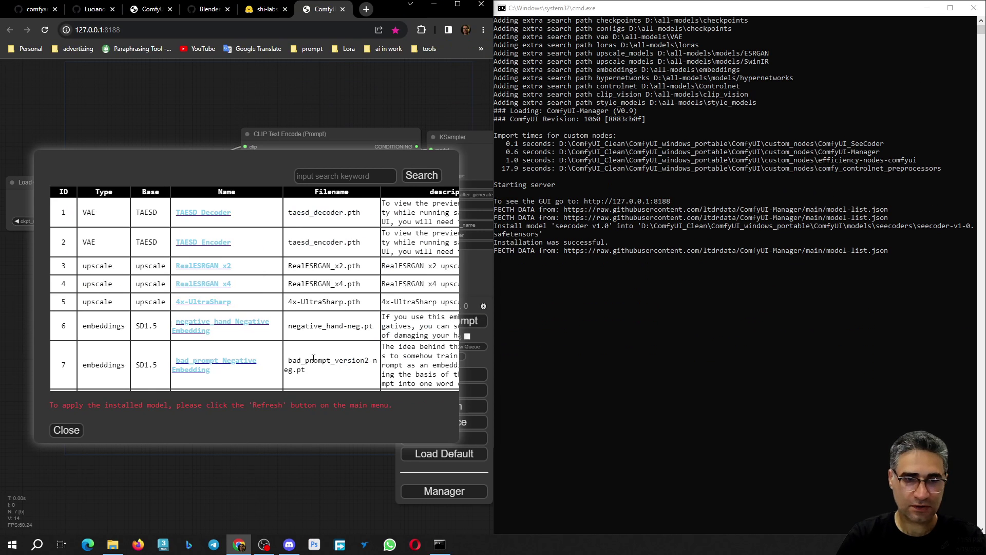
# - Open the Hugging Face download page of the seecoder anime v1.0 model, entry 55 in the Manager's model list
pyautogui.scroll(-20, 328, 367)
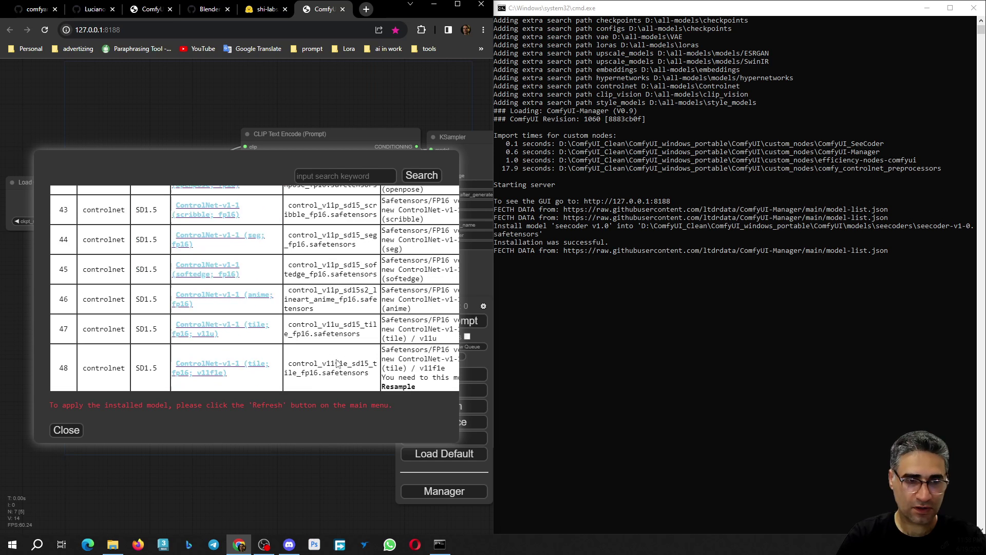
pyautogui.scroll(-3, 337, 363)
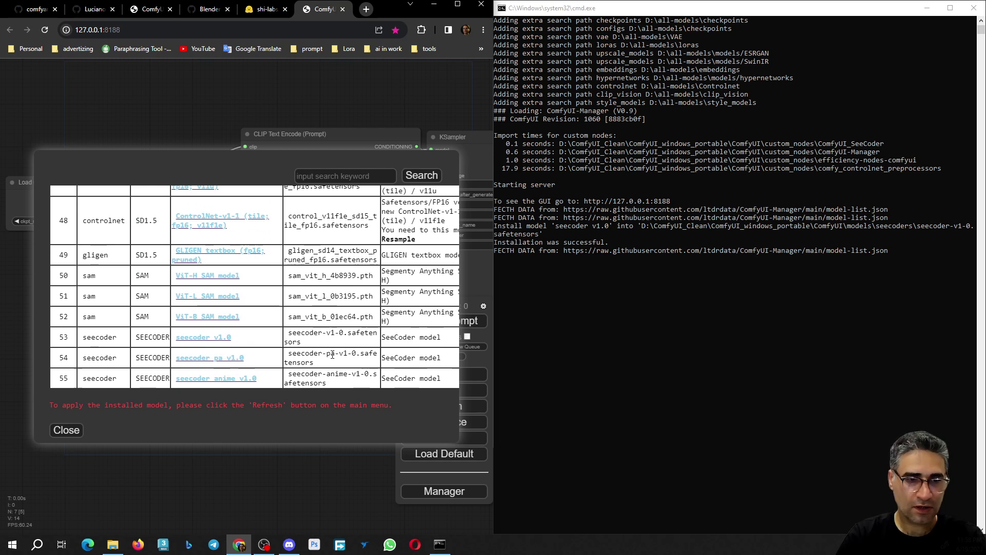
pyautogui.middleClick(216, 378)
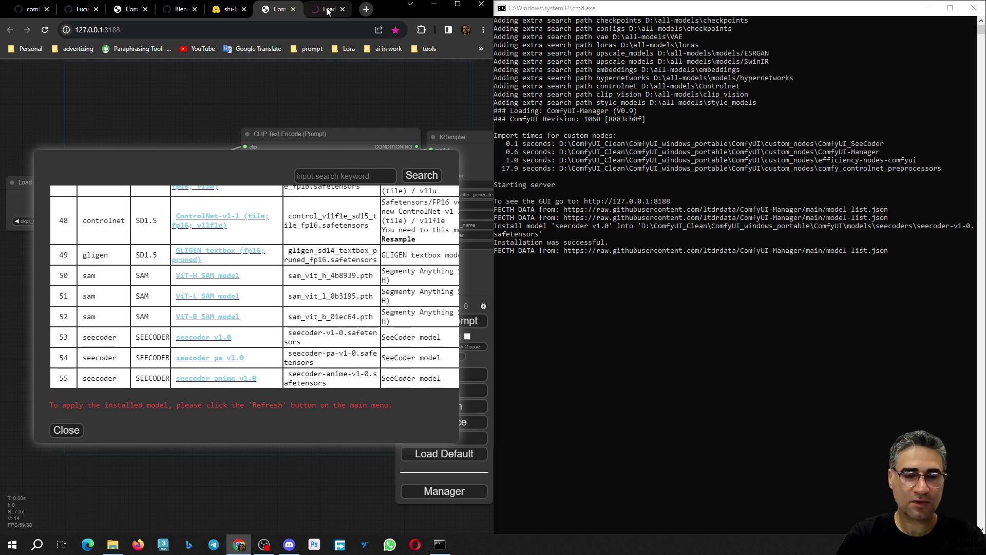
pyautogui.middleClick(227, 379)
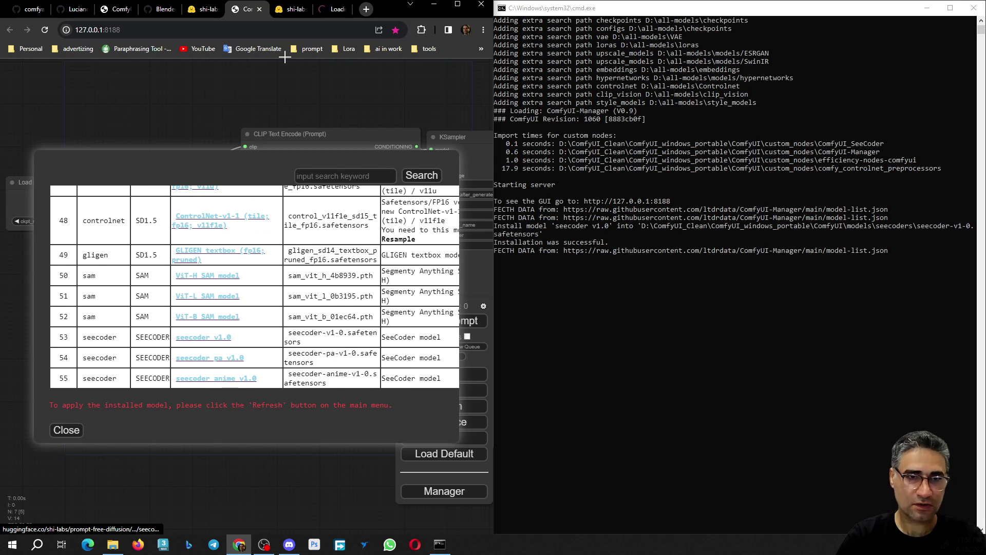
pyautogui.click(287, 10)
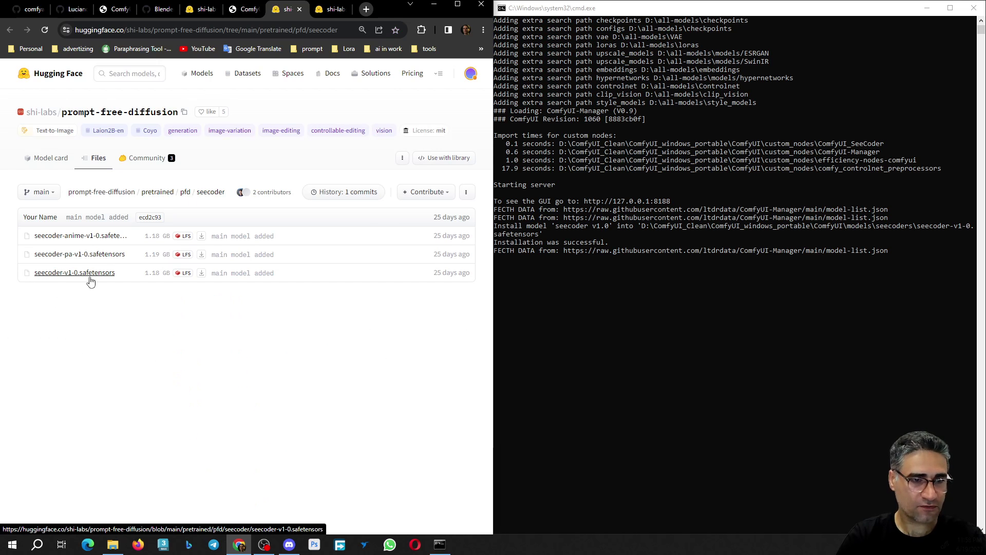
# - Download seecoder-anime-v1-0.safetensors and seecoder-pa-v1-0.safetensors with Free Download Manager
pyautogui.rightClick(208, 256)
pyautogui.click(113, 432)
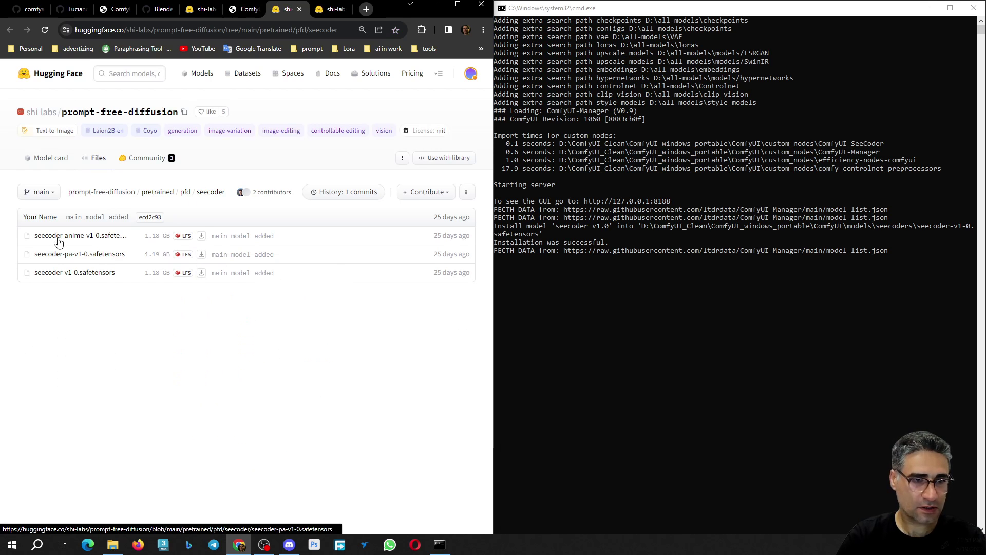
pyautogui.rightClick(202, 237)
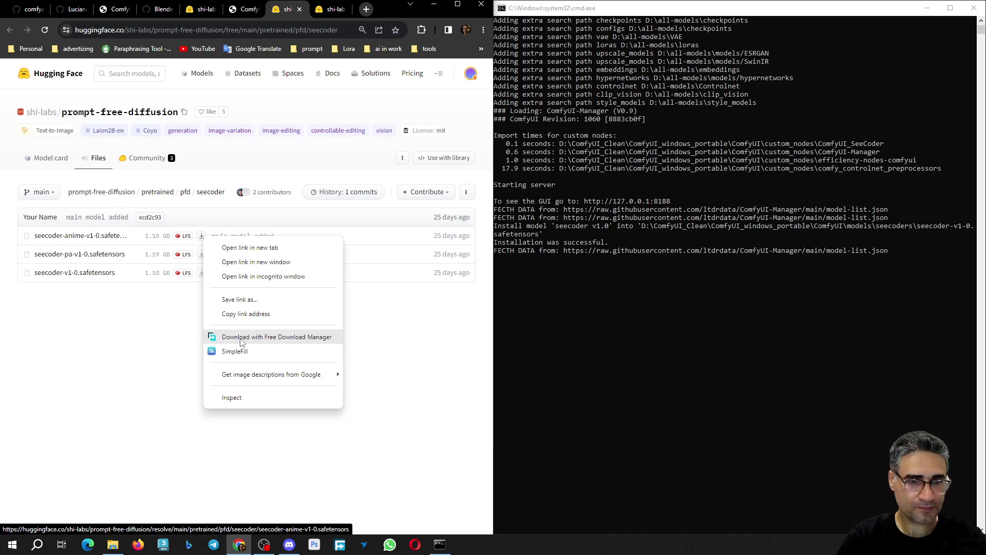
pyautogui.click(242, 341)
pyautogui.rightClick(202, 254)
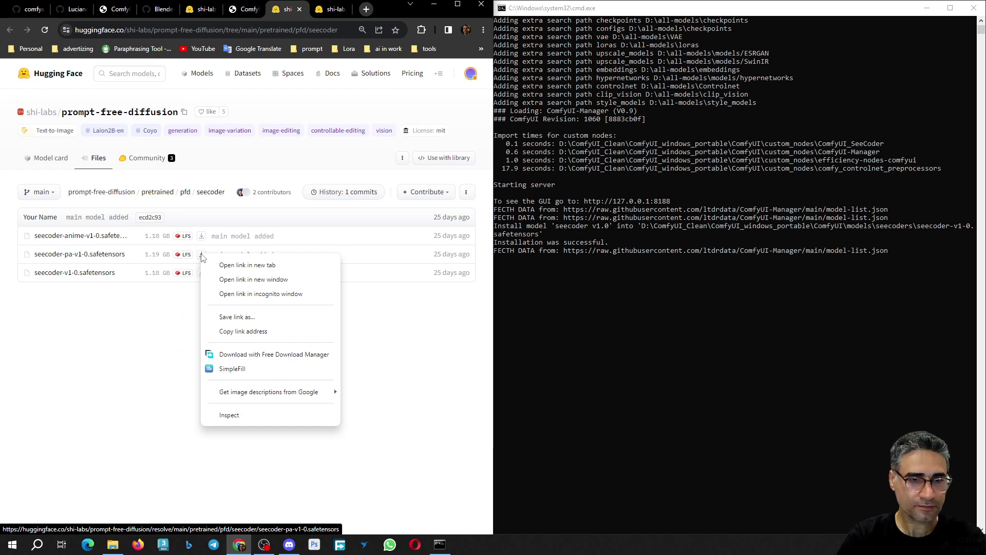
pyautogui.click(269, 354)
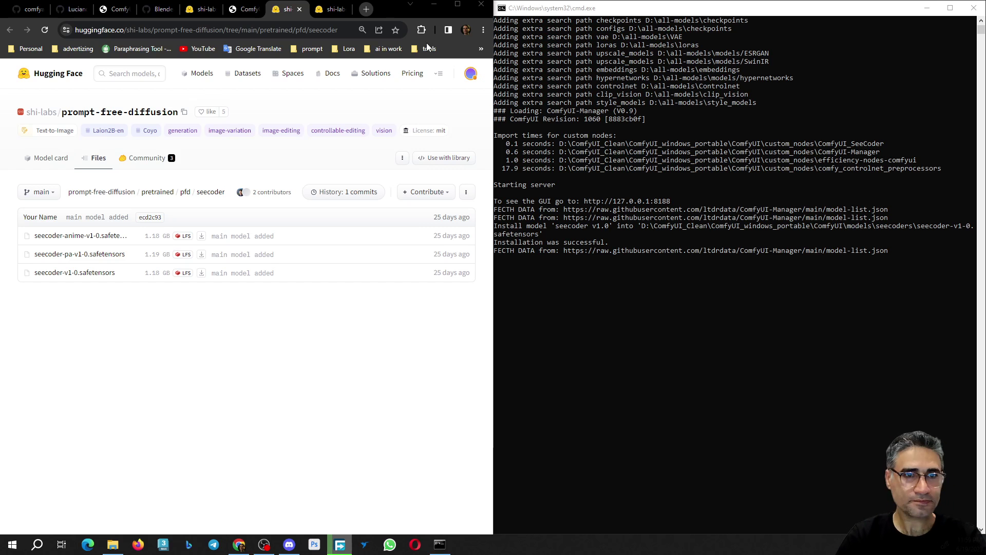
# - Return to ComfyUI, close the model list and Manager menu, and widen the browser window to about three quarters of the screen
pyautogui.click(249, 9)
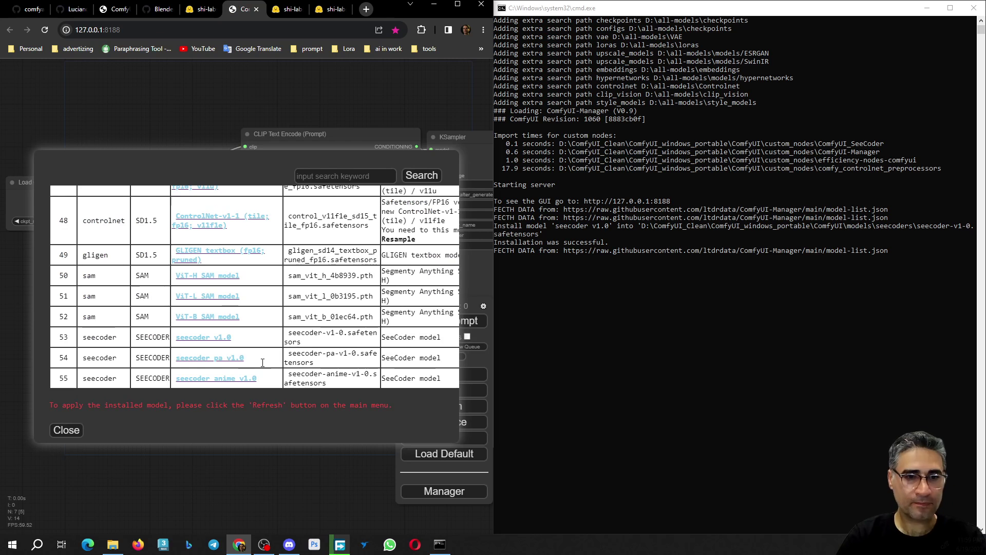
pyautogui.click(74, 432)
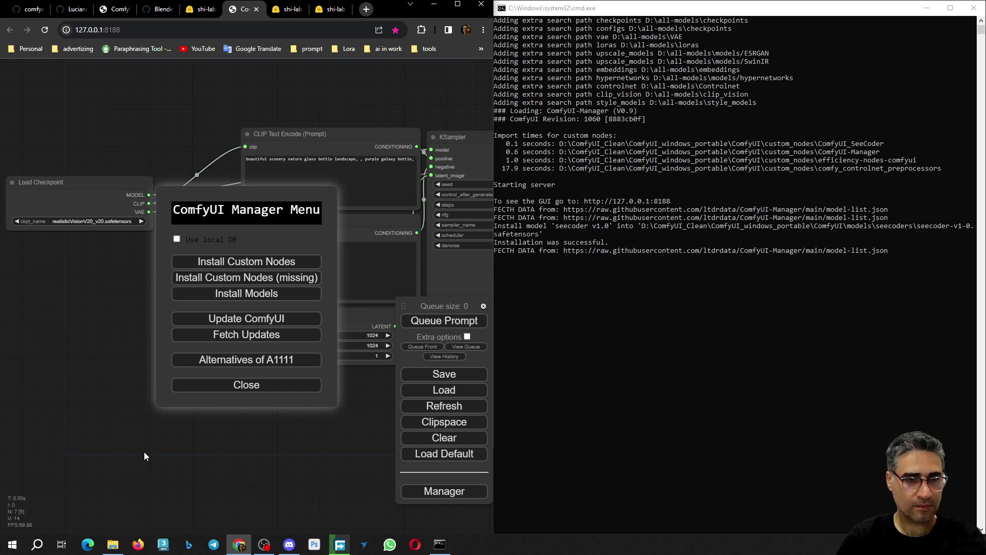
pyautogui.click(276, 394)
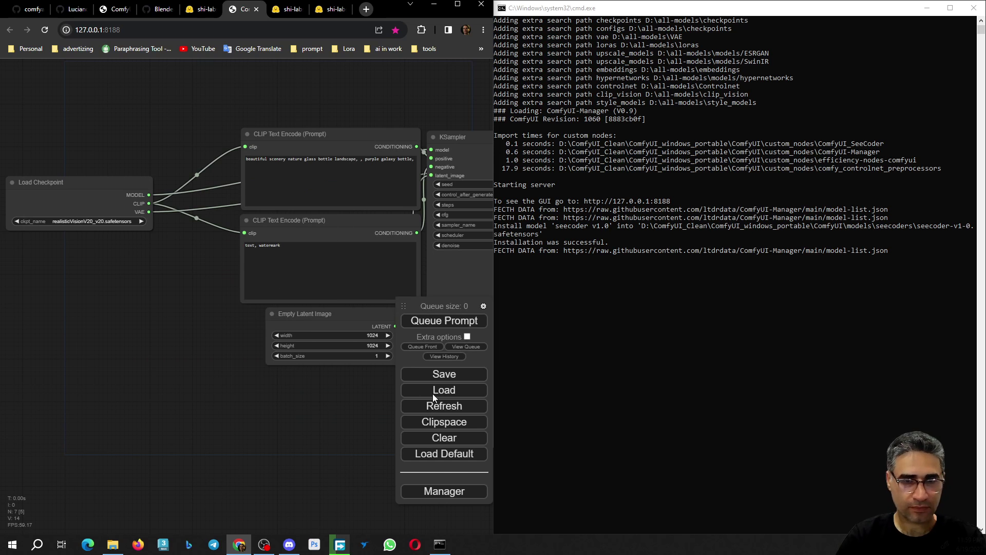
pyautogui.moveTo(492, 343); pyautogui.dragTo(752, 324)
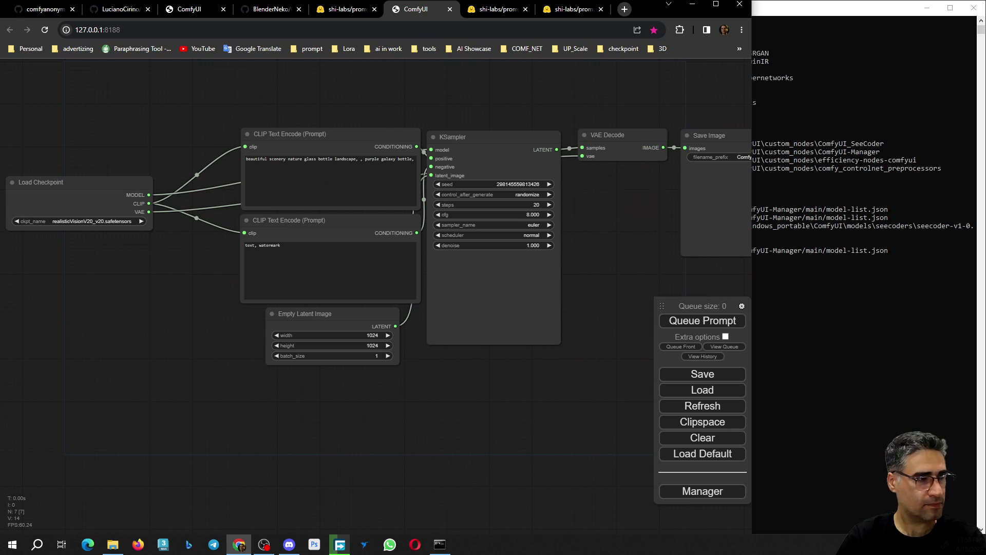
# - Move the downloaded seecoder-anime and seecoder-pa model files from the clean folder into ComfyUI\models\seecoders, and close the folder window
pyautogui.click(112, 544)
pyautogui.moveTo(463, 89); pyautogui.dragTo(0, 123)
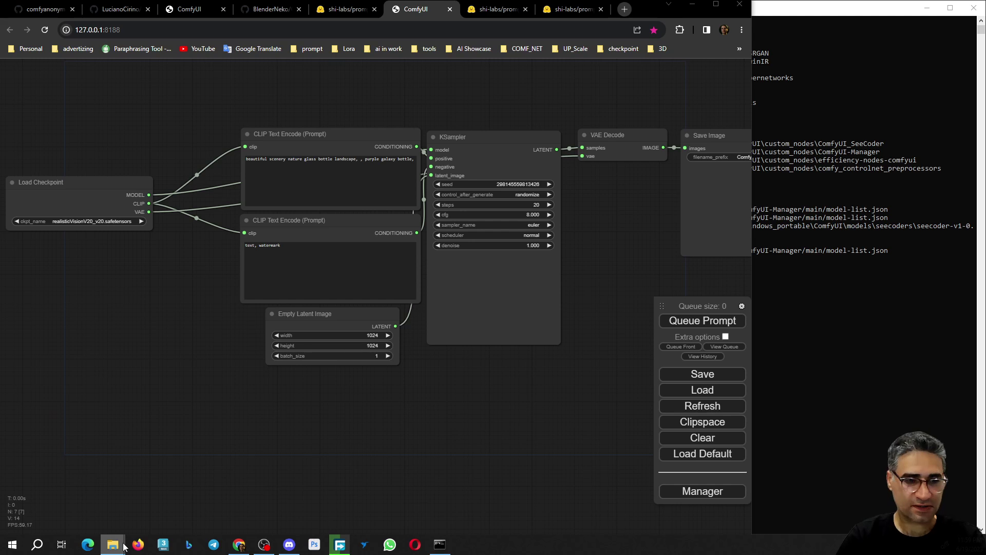
pyautogui.moveTo(116, 539)
pyautogui.moveTo(117, 516)
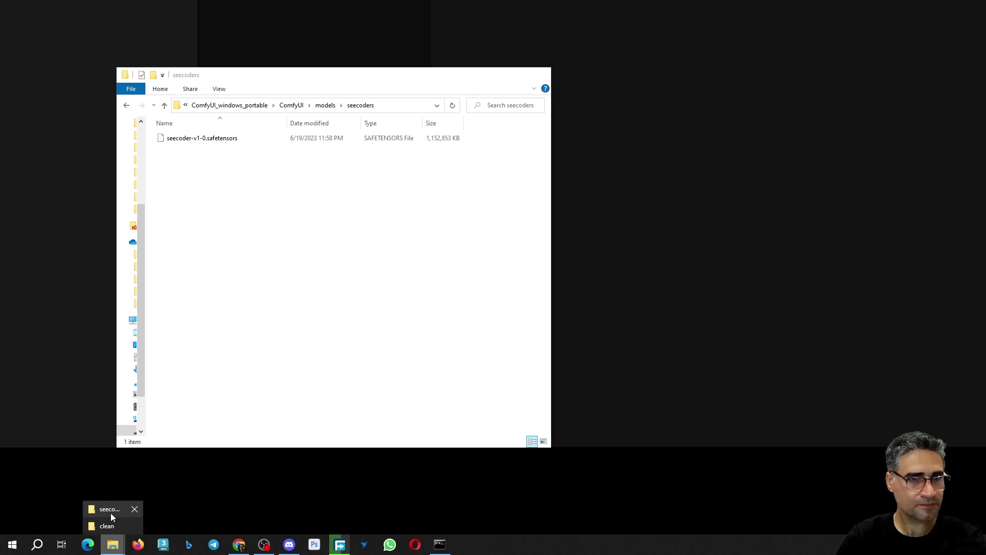
pyautogui.click(110, 511)
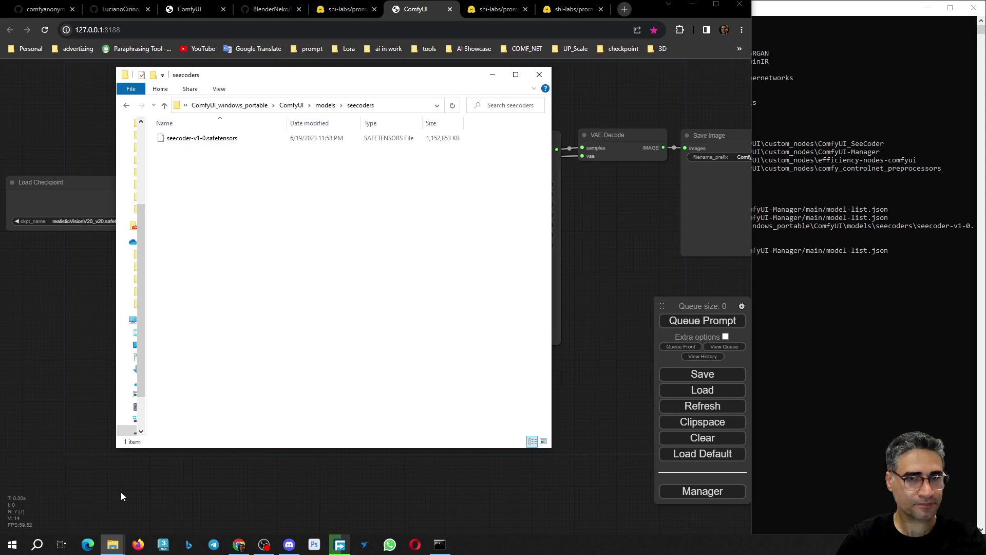
pyautogui.moveTo(421, 77); pyautogui.dragTo(428, 109)
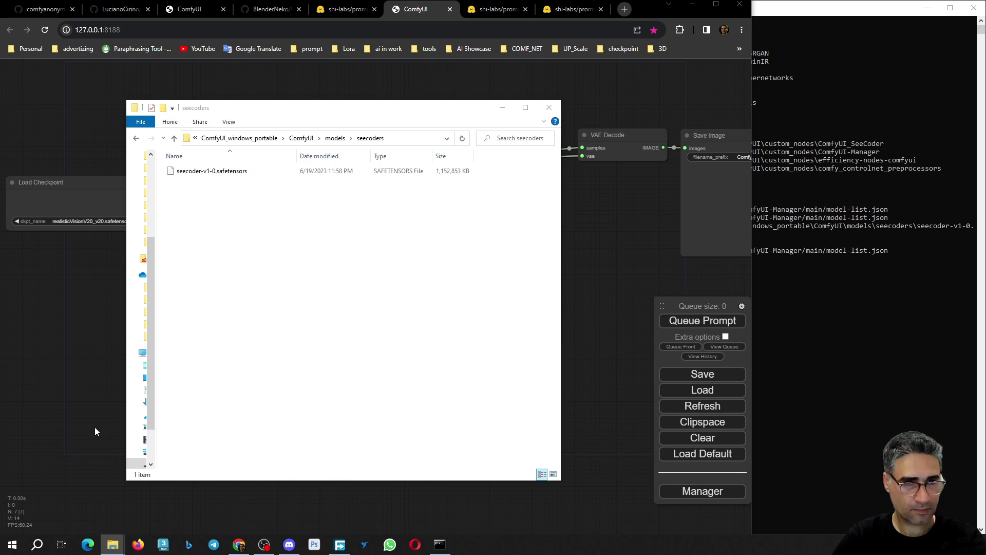
pyautogui.click(357, 268)
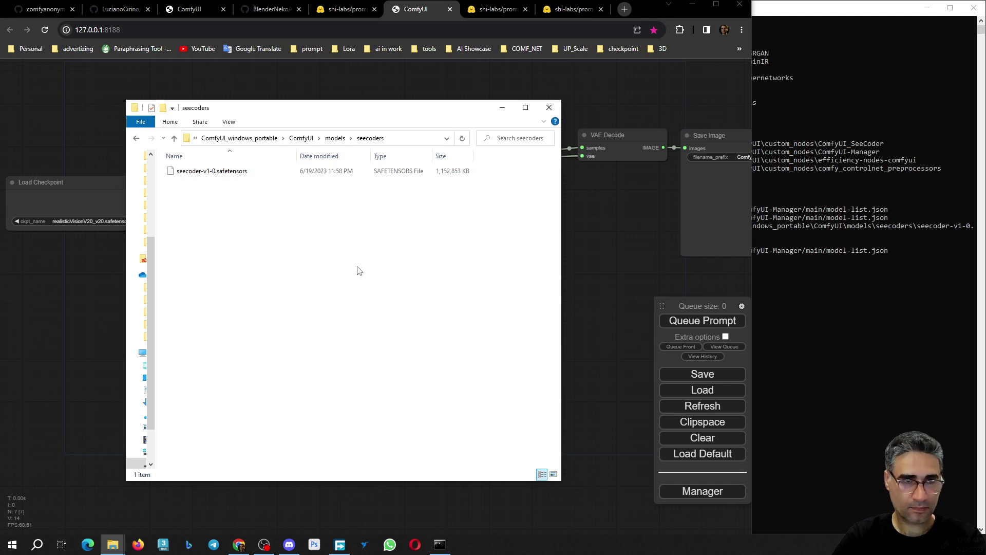
pyautogui.hotkey('ctrl', 'v')
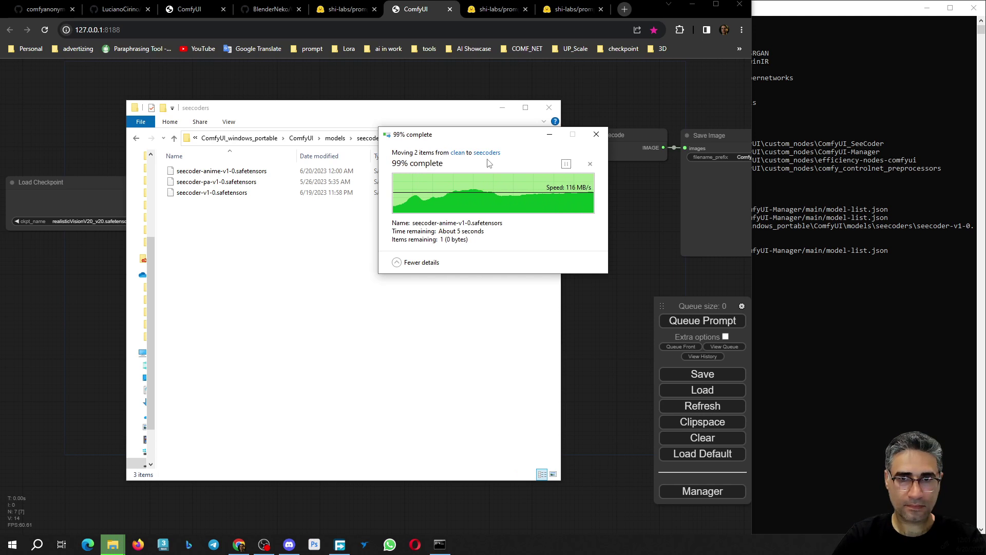
pyautogui.click(548, 112)
pyautogui.scroll(-5, 383, 424)
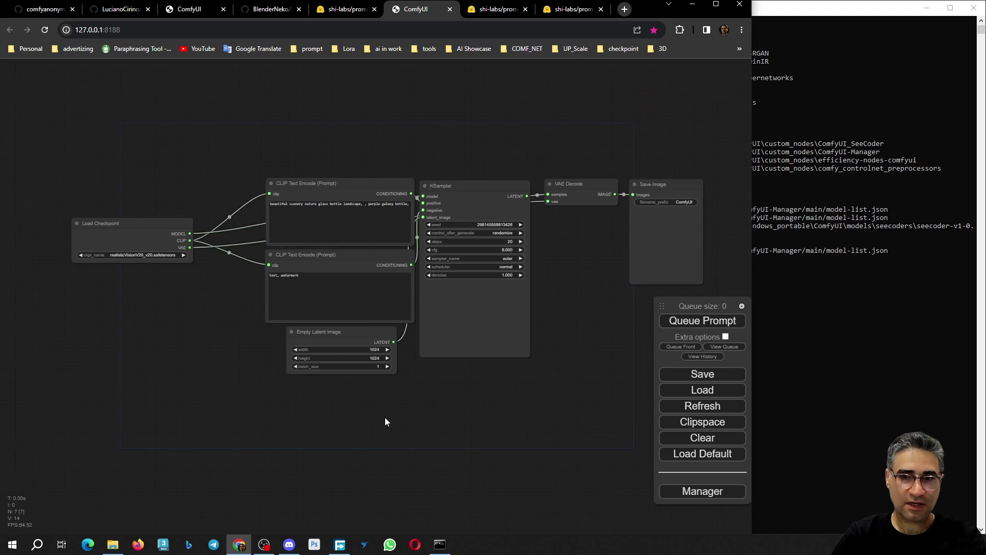
pyautogui.moveTo(448, 412); pyautogui.dragTo(451, 317)
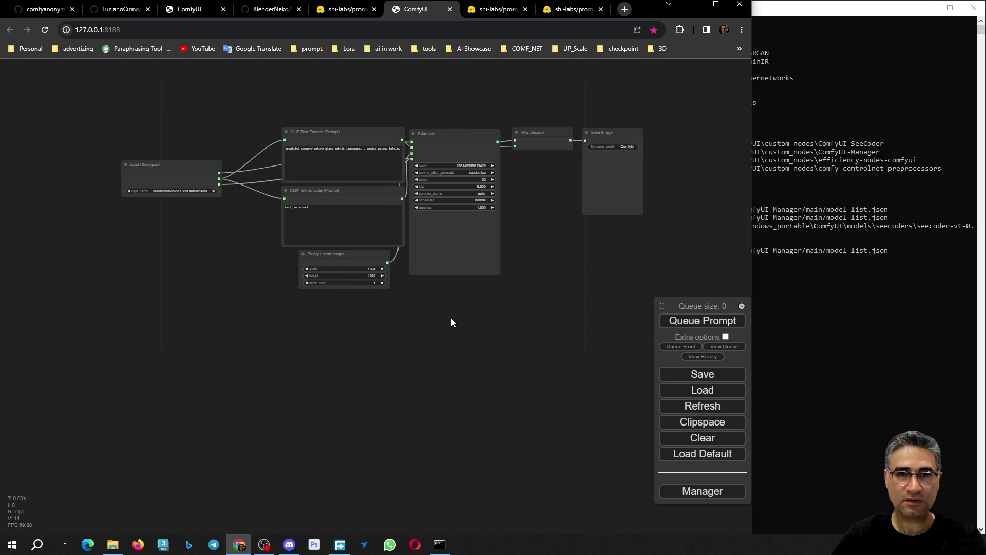
pyautogui.moveTo(451, 319); pyautogui.dragTo(454, 317)
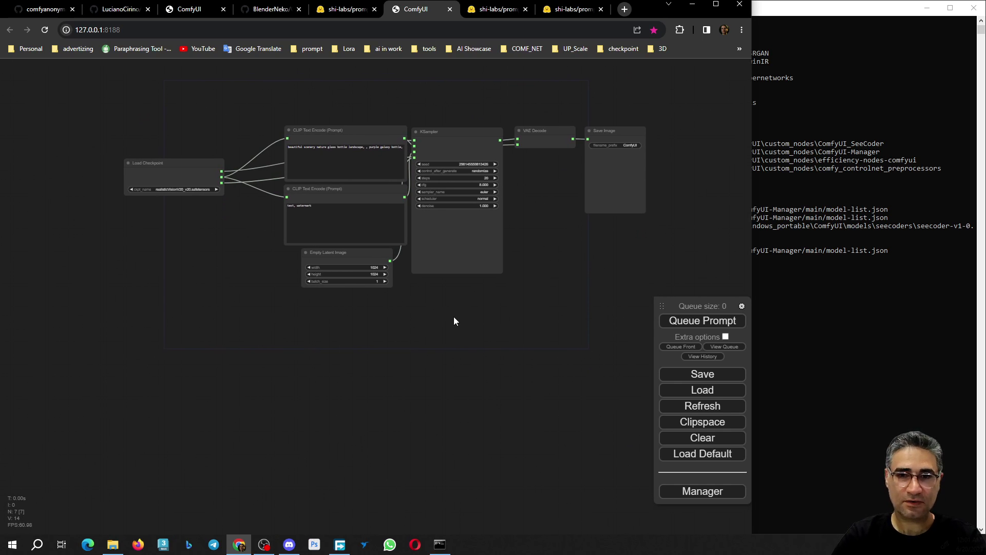